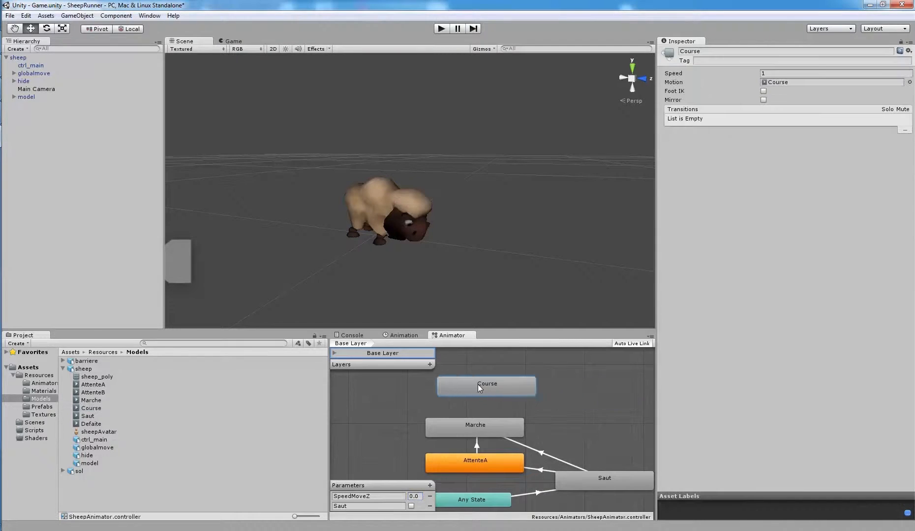
- Create a transition from the Marche state to the Course state in the Base Layer
right_click(491, 432)
click(513, 437)
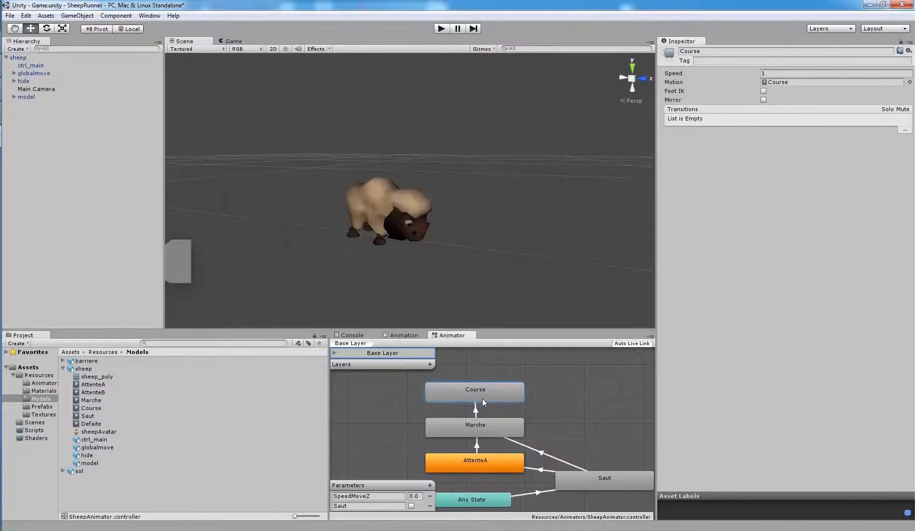
click(481, 395)
middle_drag(564, 410, 577, 404)
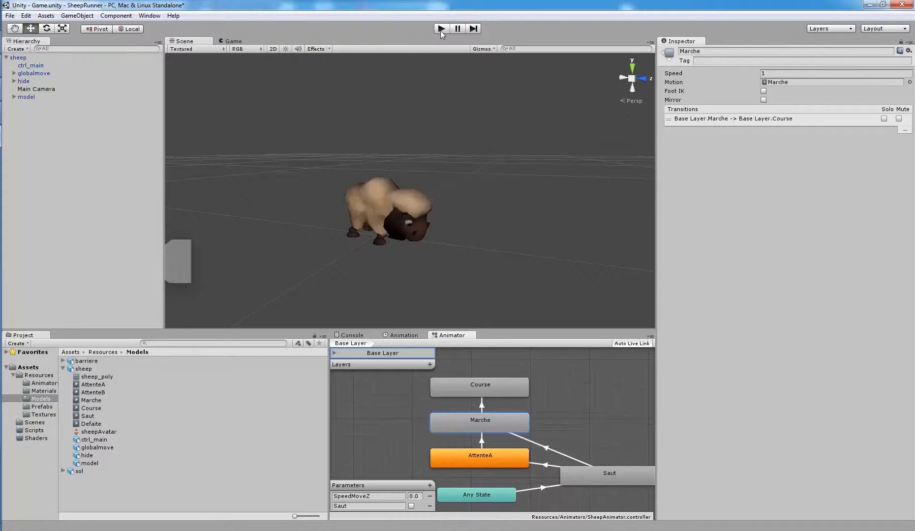
- Set the Marche-to-Course transition's condition to SpeedMoveZ Greater 1 and preview the transition
click(481, 402)
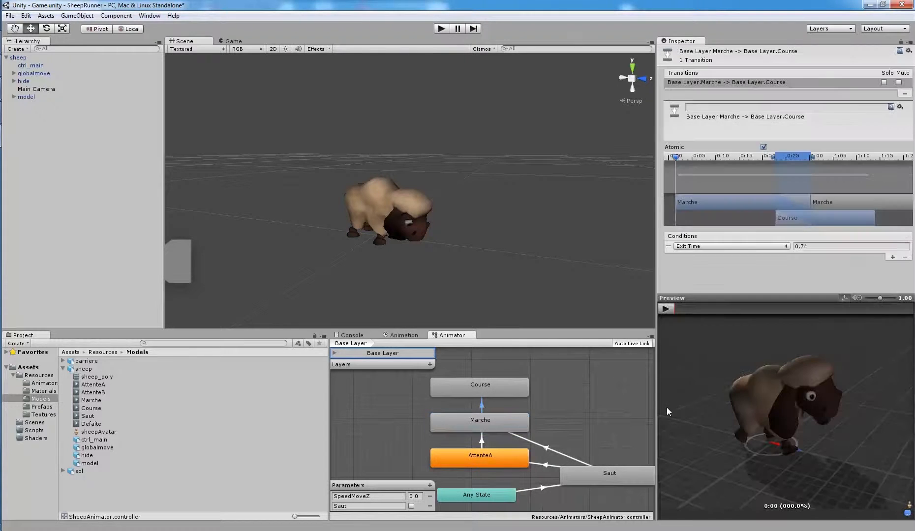
click(719, 246)
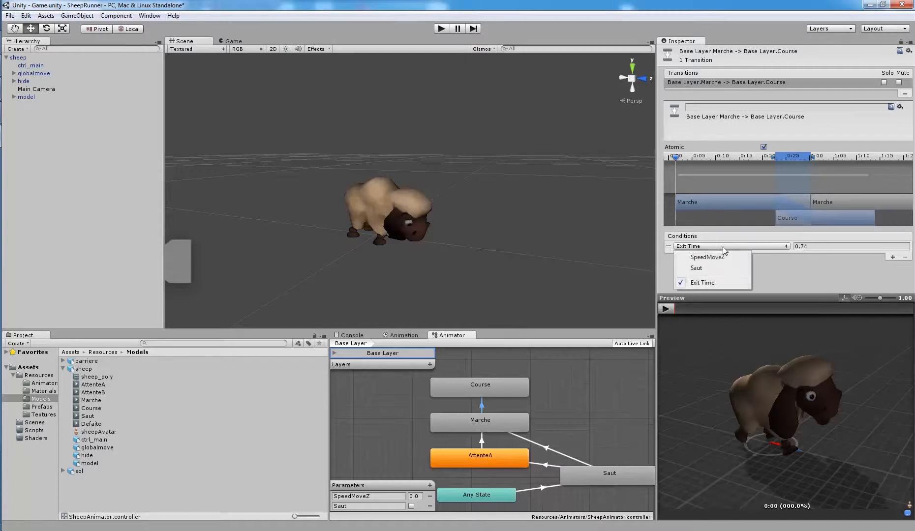
click(719, 258)
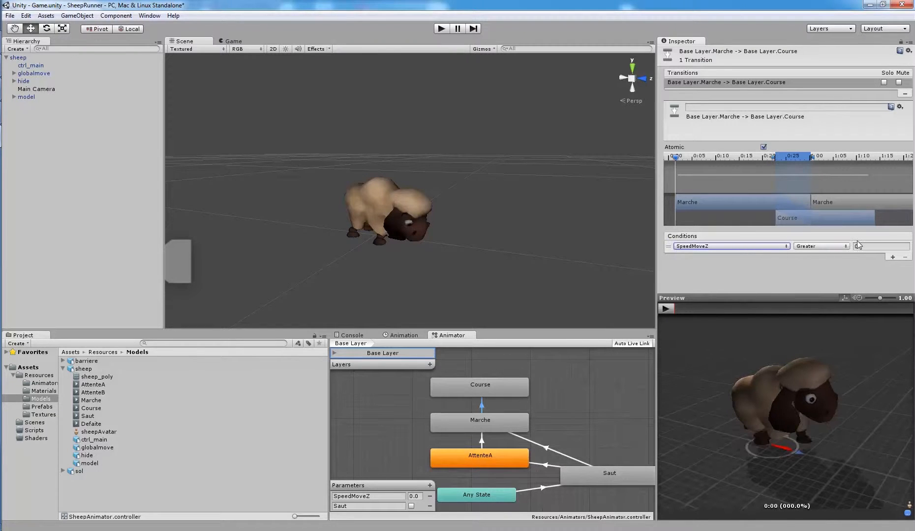
click(862, 247)
text(1)
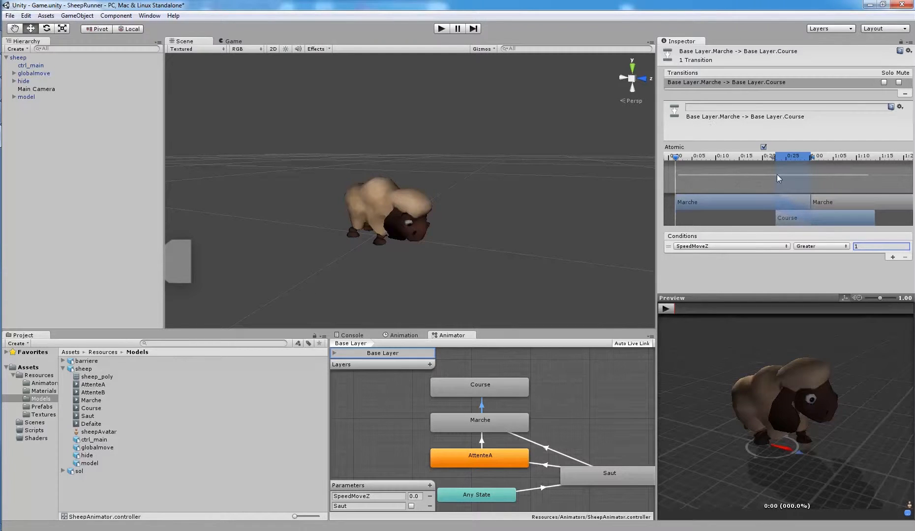
click(666, 309)
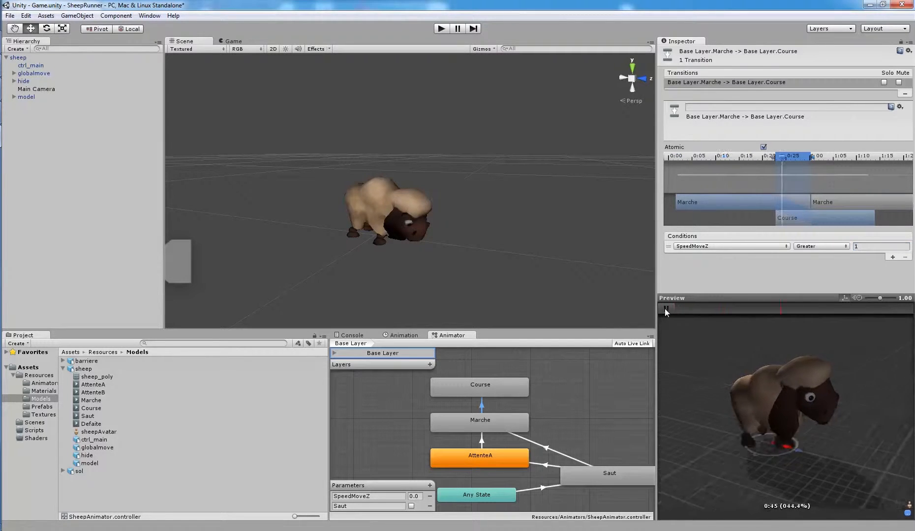
click(666, 309)
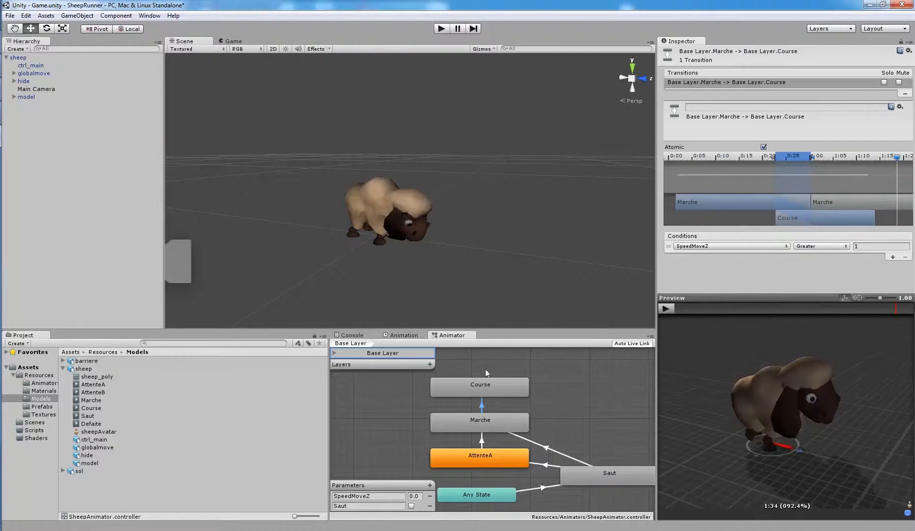
- Test the state machine in play mode with SpeedMoveZ at 0.5 and 0.0, and stop the game
click(442, 29)
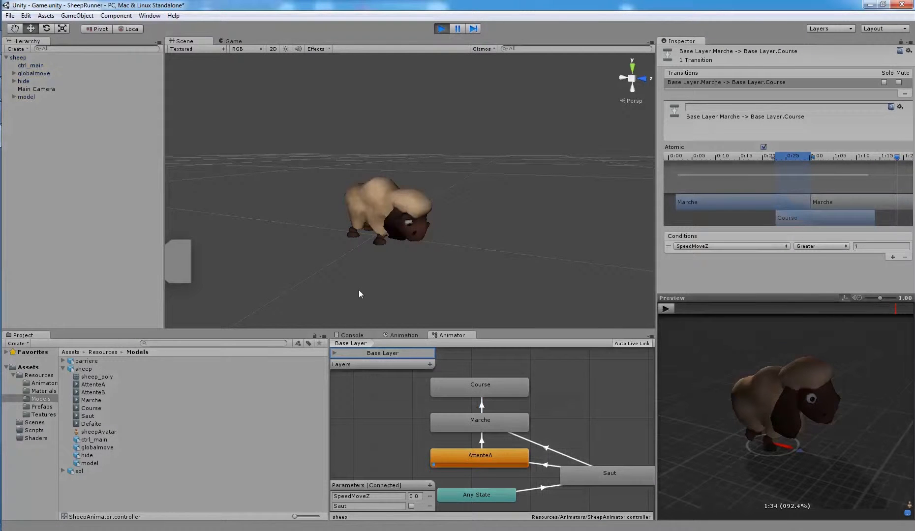
click(419, 497)
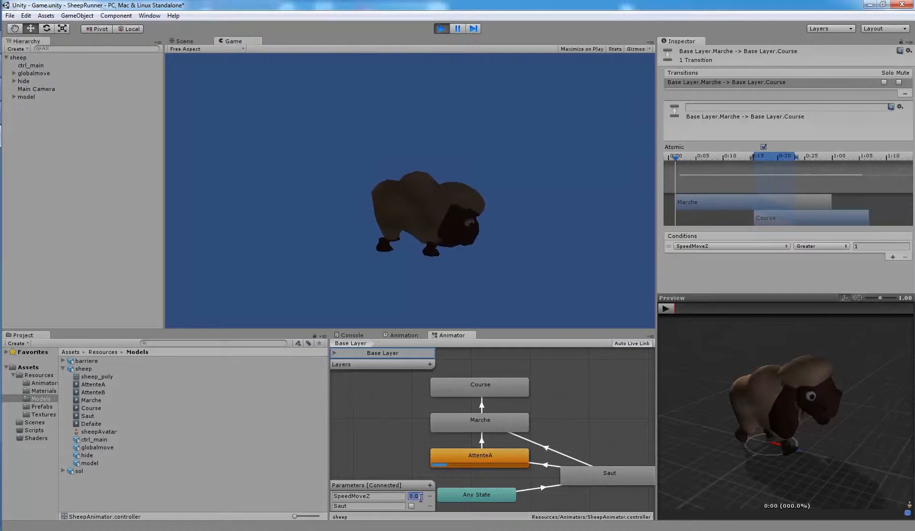
text(0.5)
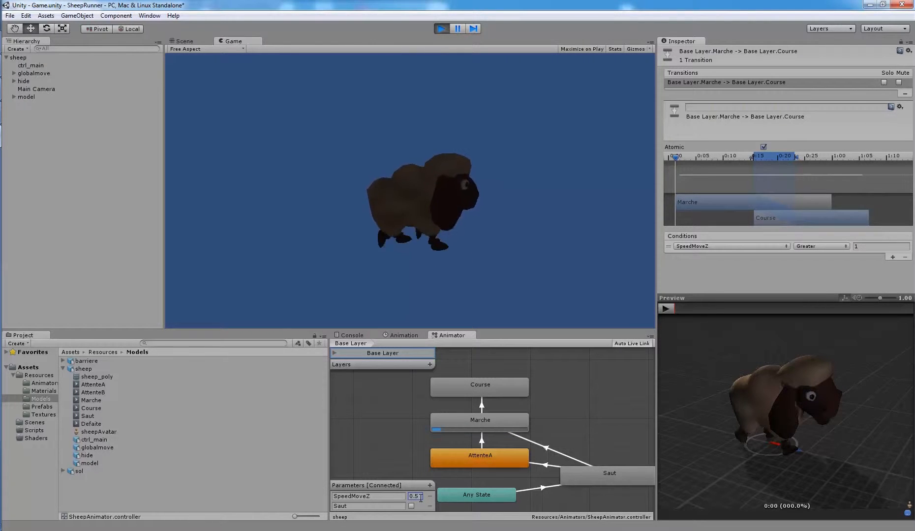
click(416, 497)
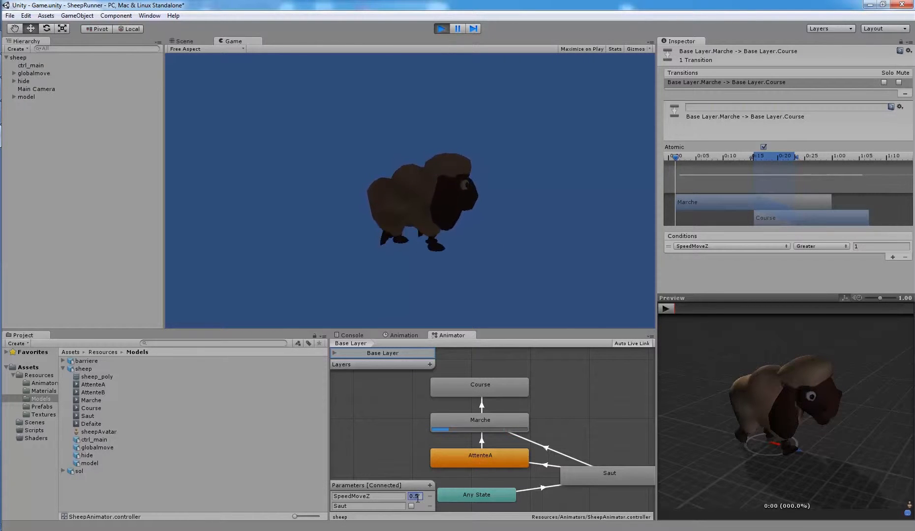
text(0.0)
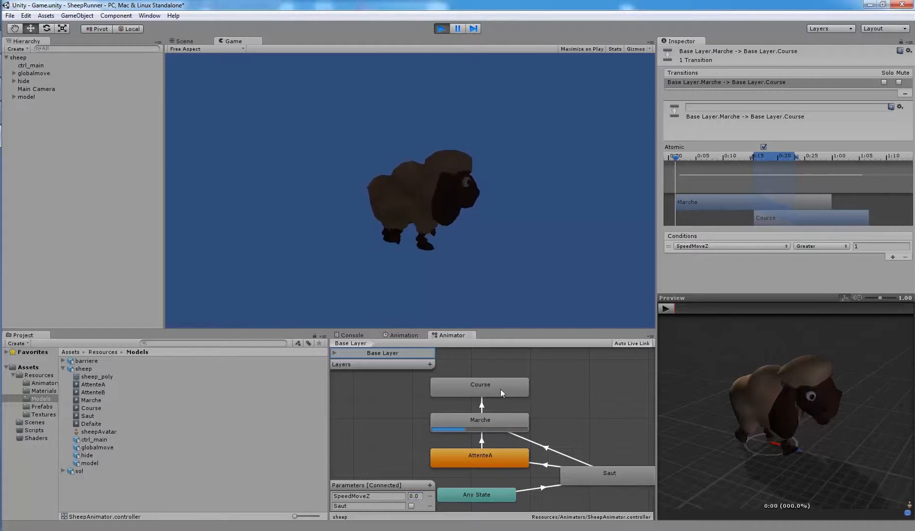
click(447, 30)
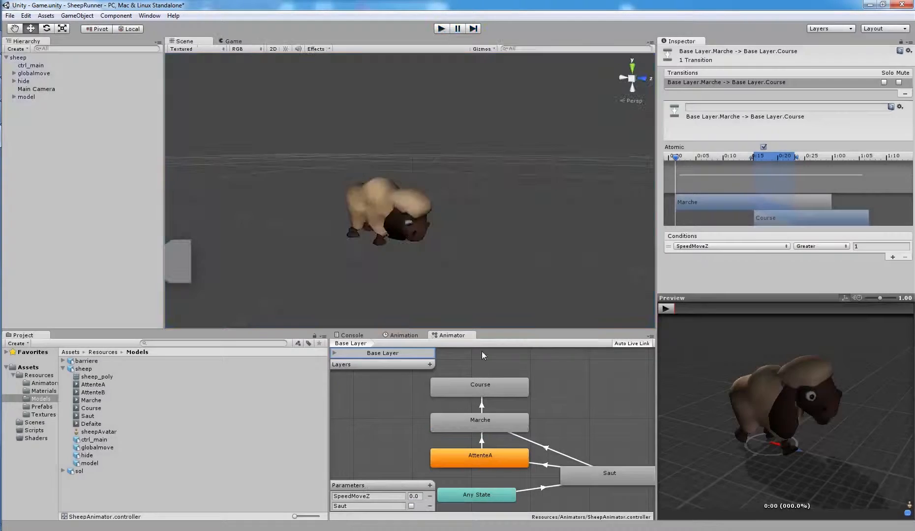
- Create a transition from the Marche state back to the AttenteA state
right_click(464, 417)
click(474, 422)
click(475, 450)
- Set the Marche-to-AttenteA transition's condition to SpeedMoveZ Less 0.1
click(478, 443)
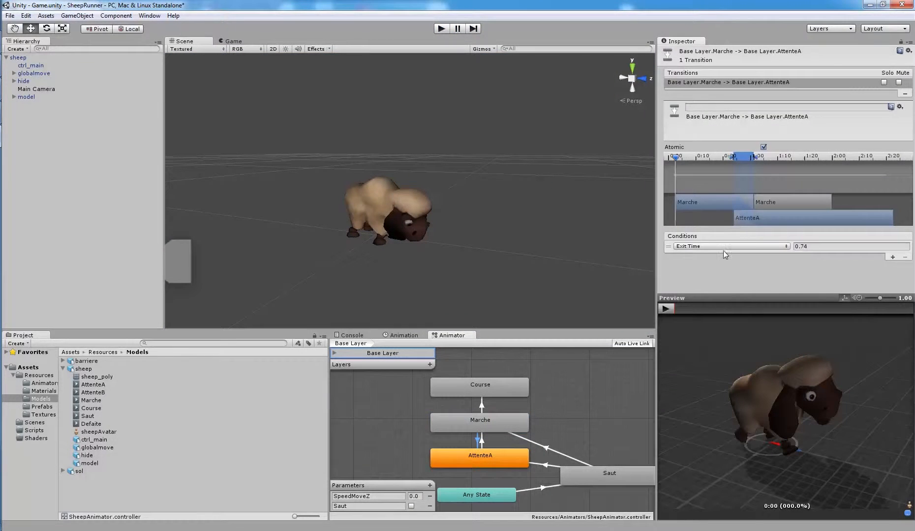
click(724, 251)
click(724, 246)
click(719, 256)
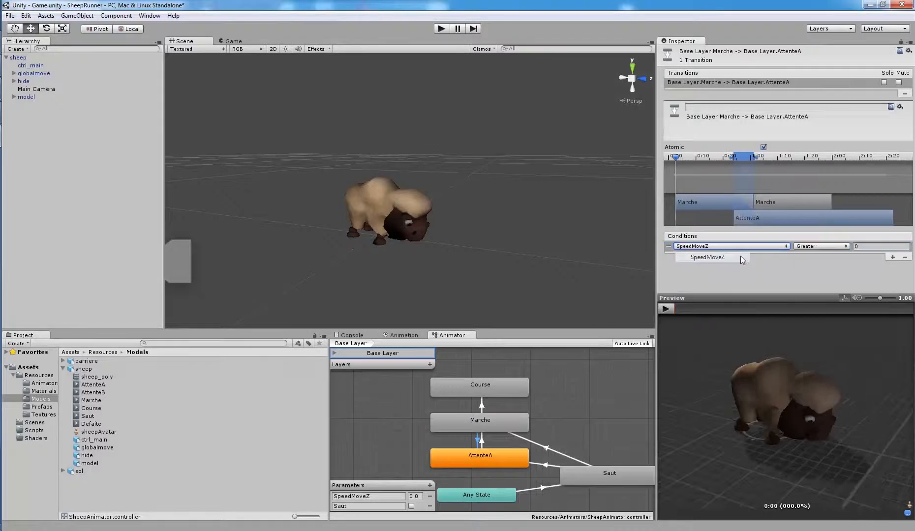
click(839, 247)
click(836, 268)
click(870, 247)
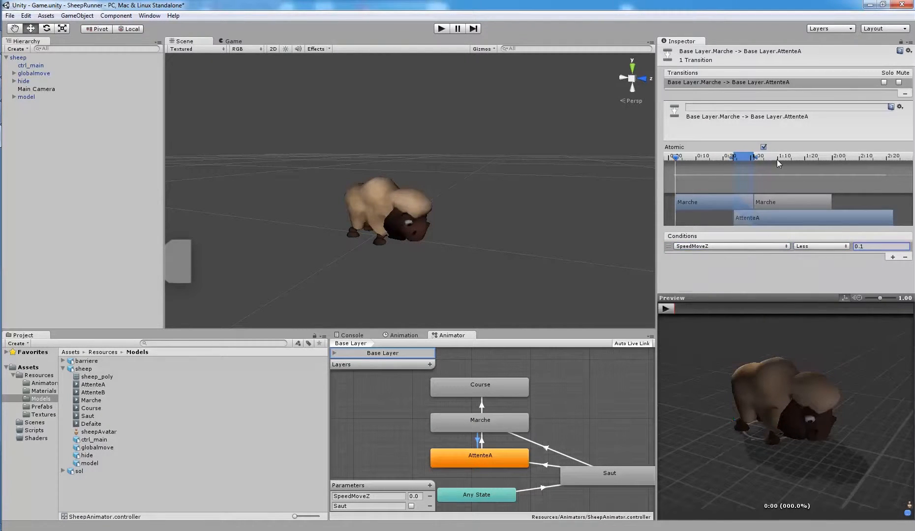
click(642, 405)
- Create a transition from the Course state back to the Marche state
click(497, 380)
right_click(497, 380)
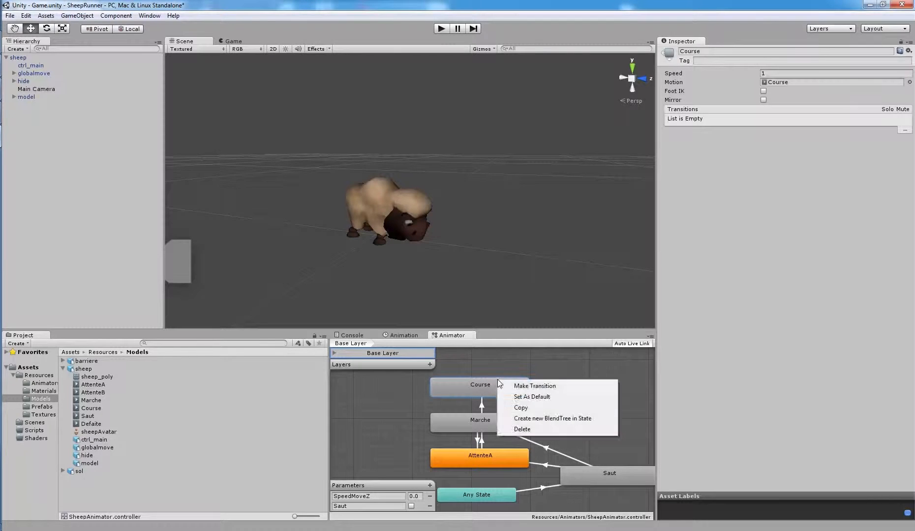
click(534, 386)
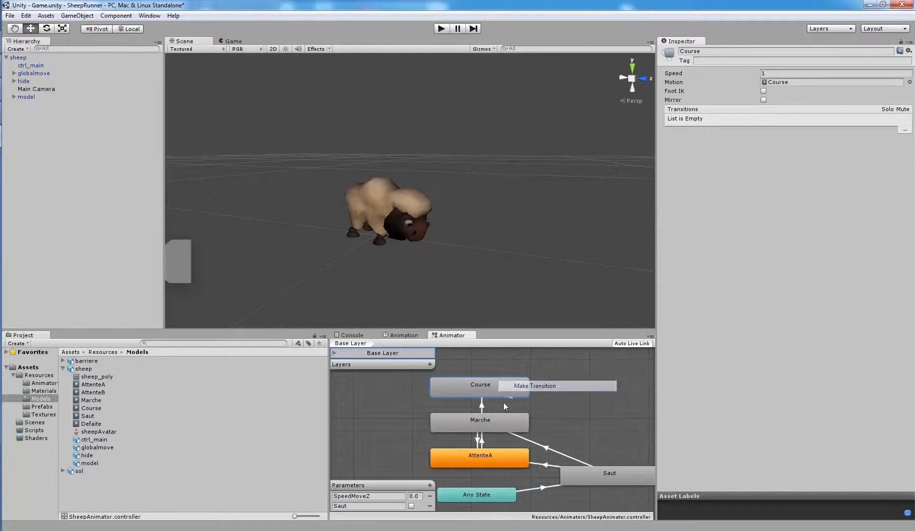
click(479, 421)
- Set the Course-to-Marche transition's condition to SpeedMoveZ Less 1
click(478, 408)
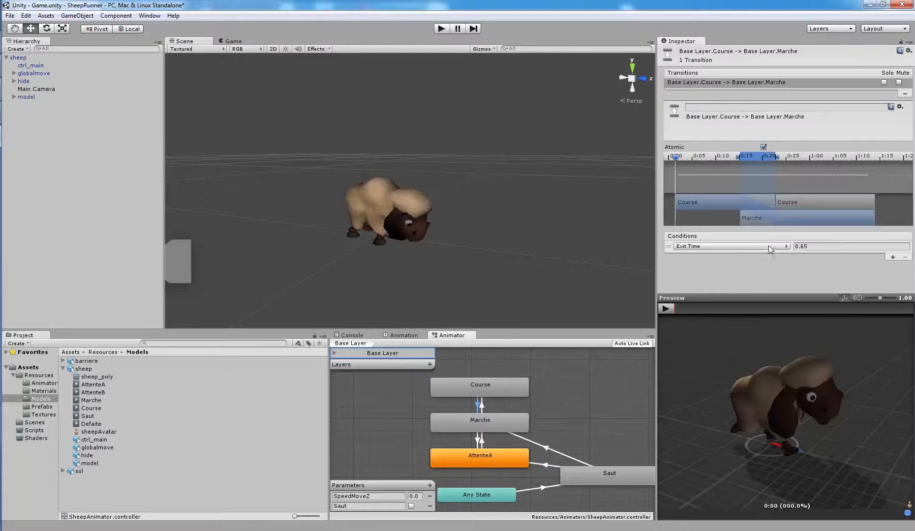
click(771, 247)
click(738, 257)
click(839, 246)
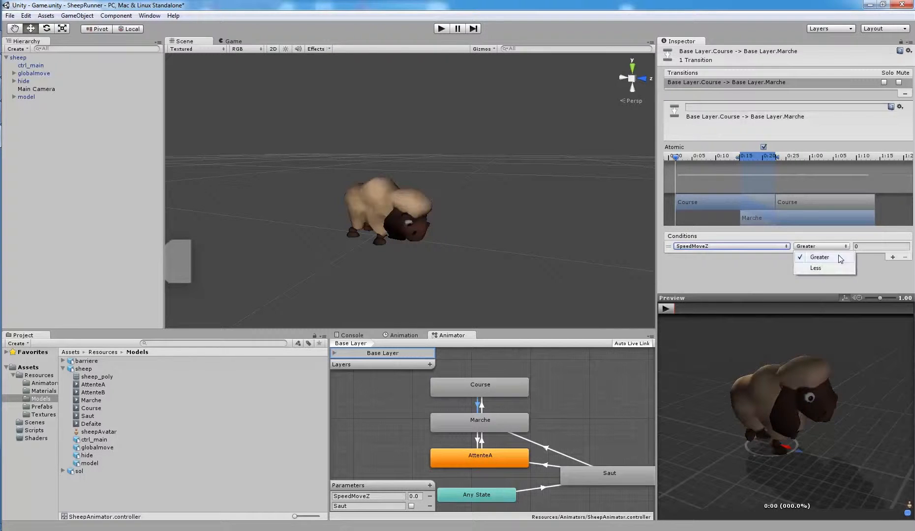
click(816, 268)
click(871, 246)
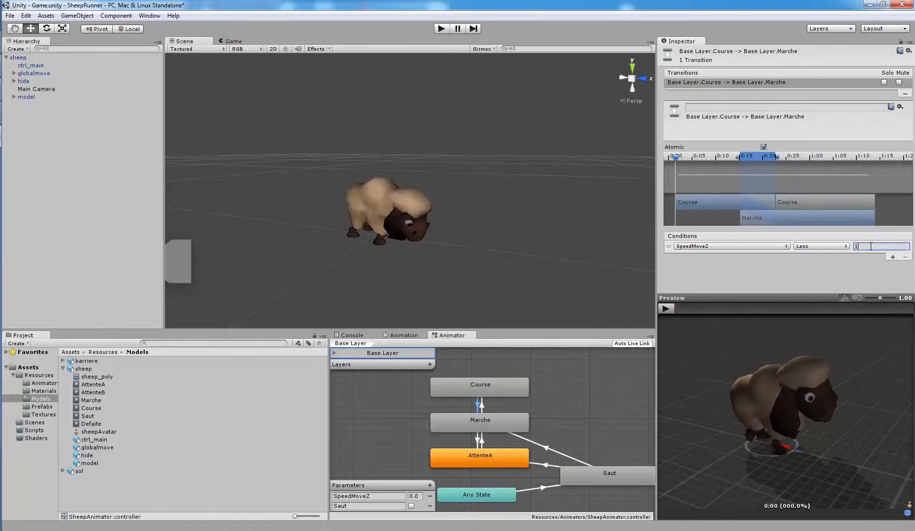
click(594, 417)
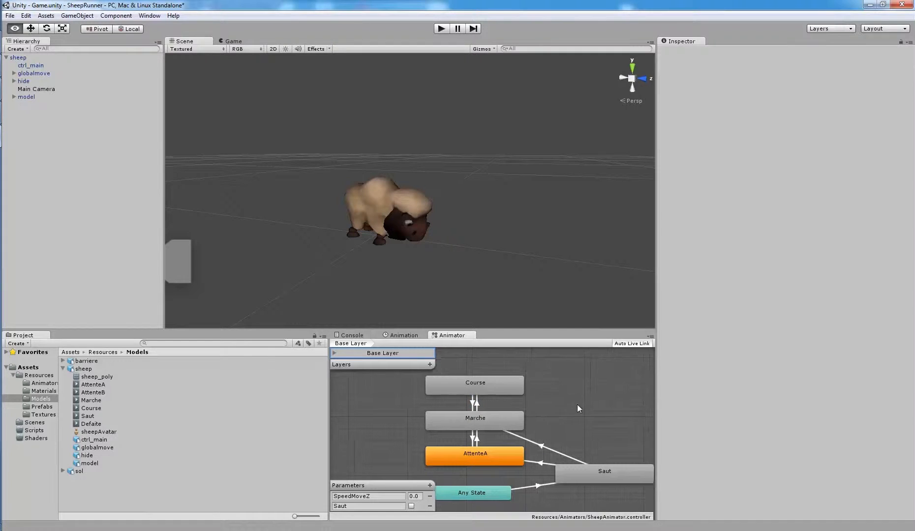
- Add a second speed condition, SpeedMoveZ Less 1, to the Saut-to-Marche transition
middle_drag(577, 404, 541, 404)
click(510, 448)
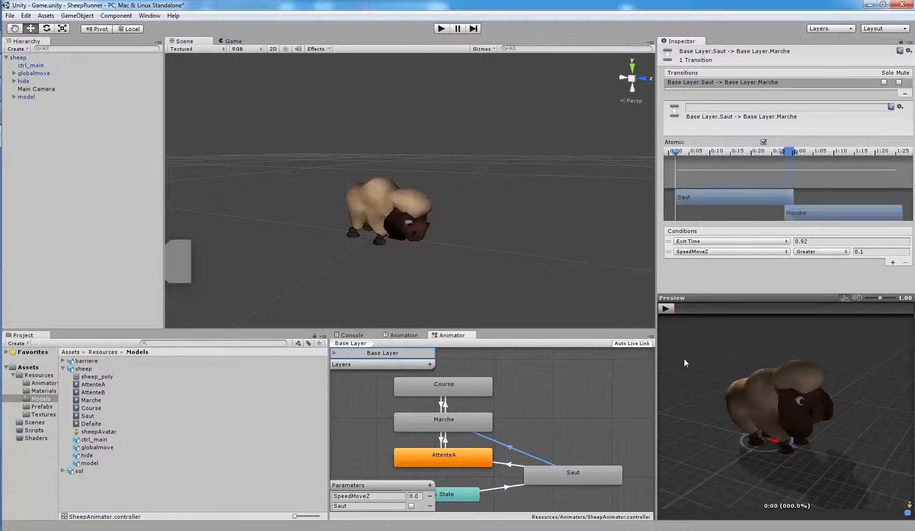
click(514, 454)
click(511, 446)
click(894, 263)
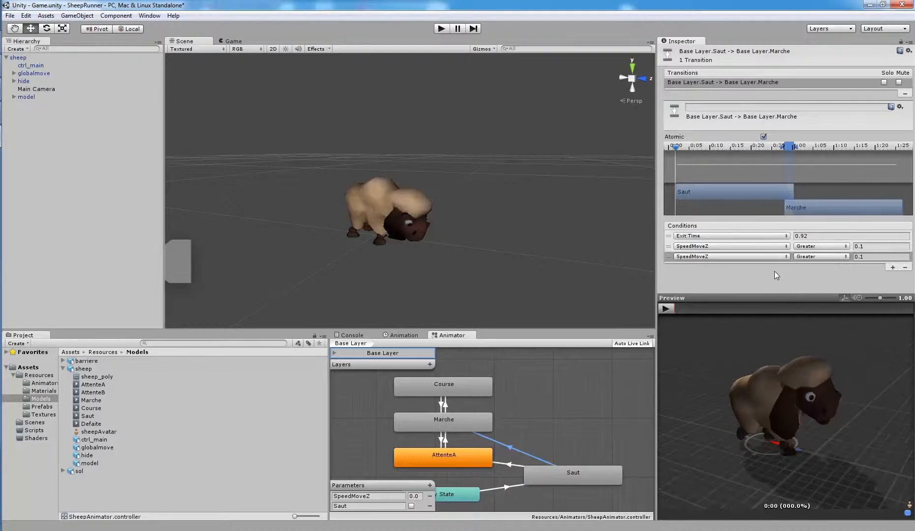
click(803, 258)
click(813, 279)
click(875, 256)
- Create a transition from the Saut state to the Course state
right_click(579, 472)
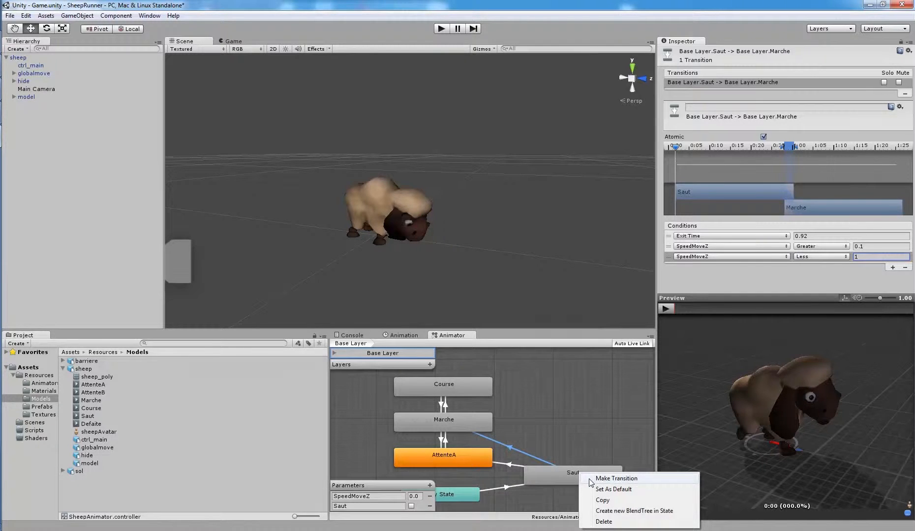
click(616, 479)
click(482, 387)
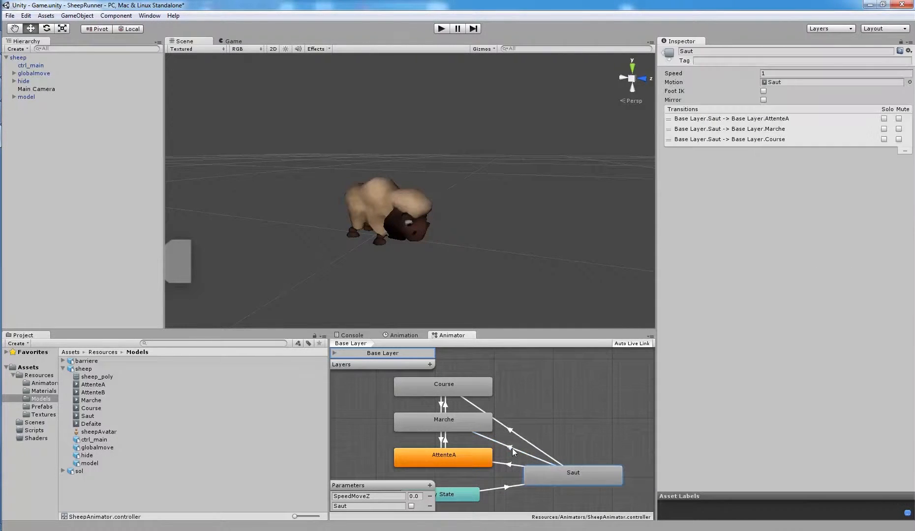
- Shorten the Saut-to-Course overlap on the transition timeline so that its exit time is 0.92
click(516, 433)
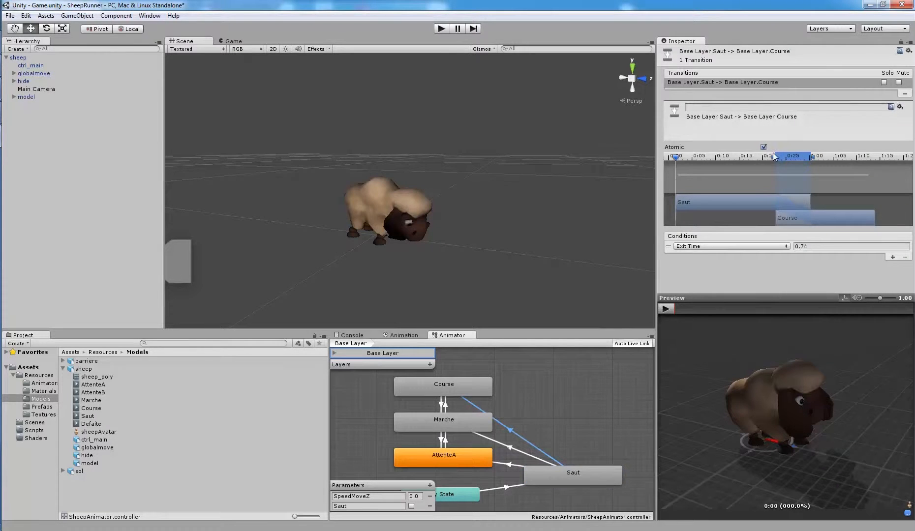
drag(774, 154, 791, 160)
drag(818, 216, 861, 221)
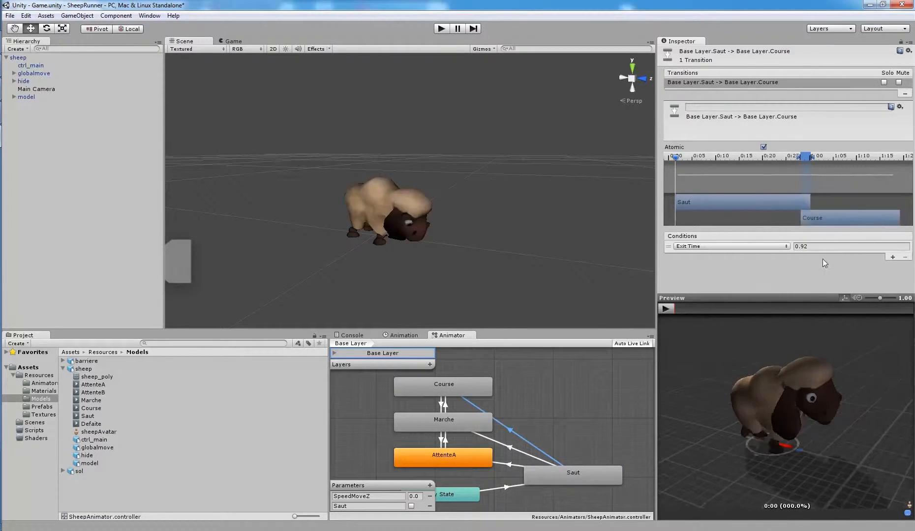
- Add the condition SpeedMoveZ Greater 1 to the Saut-to-Course transition, keeping the exit time condition
click(893, 256)
click(738, 252)
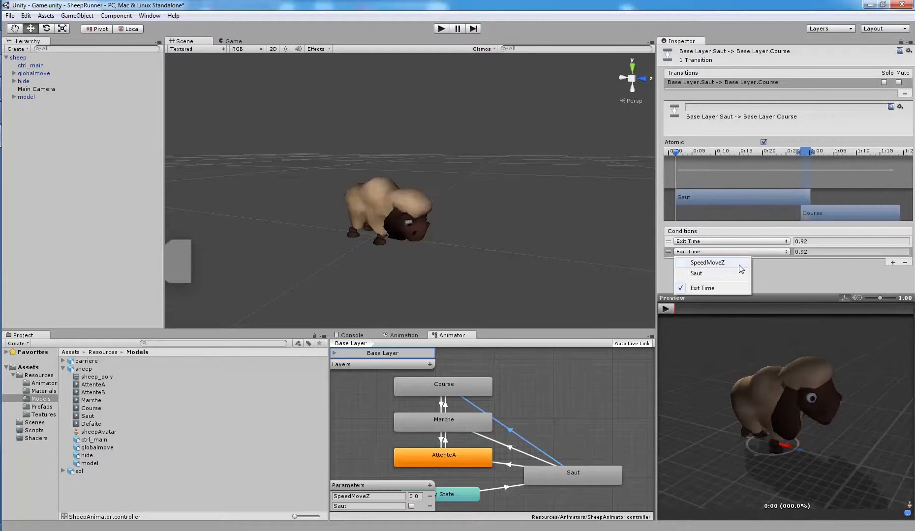
click(738, 265)
click(831, 252)
click(832, 271)
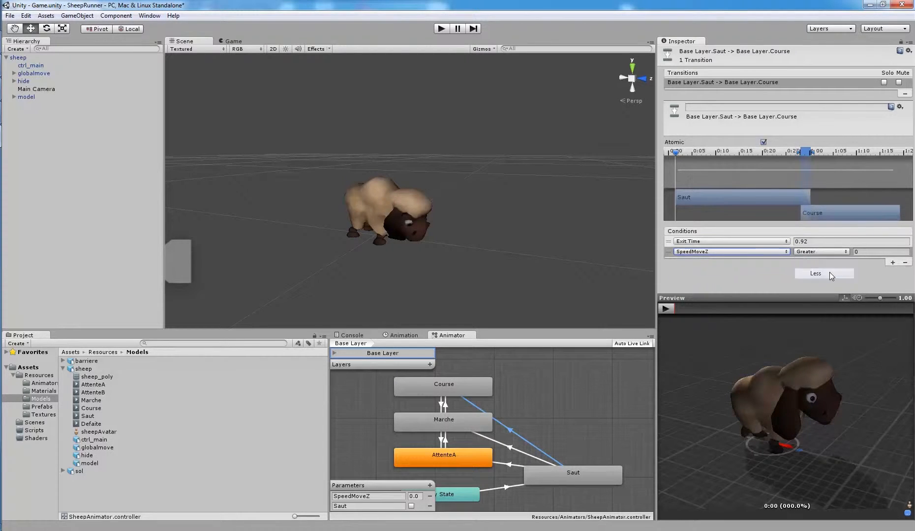
click(869, 252)
click(838, 252)
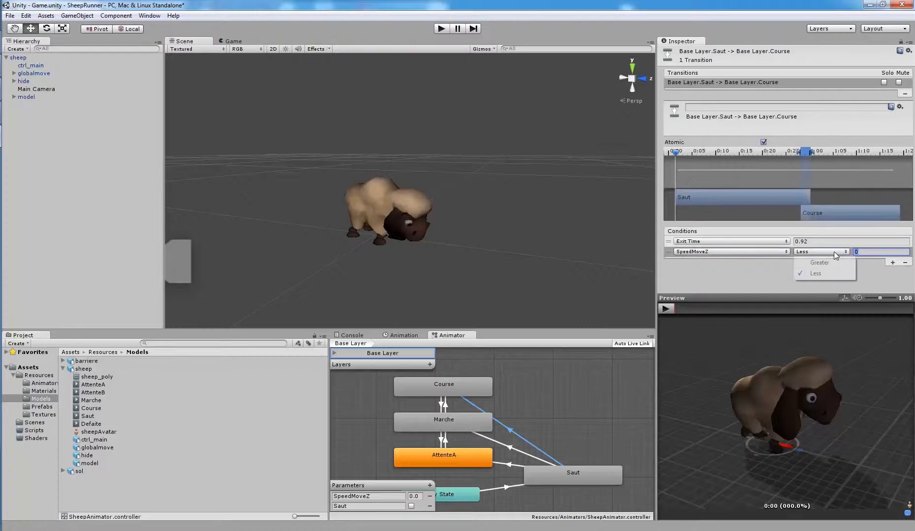
click(832, 261)
click(858, 251)
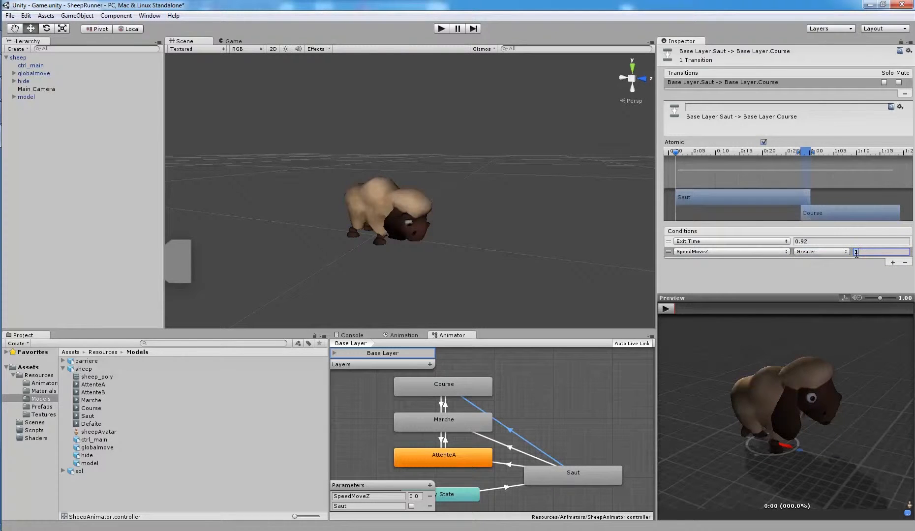
- Start play mode and raise SpeedMoveZ to 0.5 and then 1.2 to test the walking and running transitions
click(443, 28)
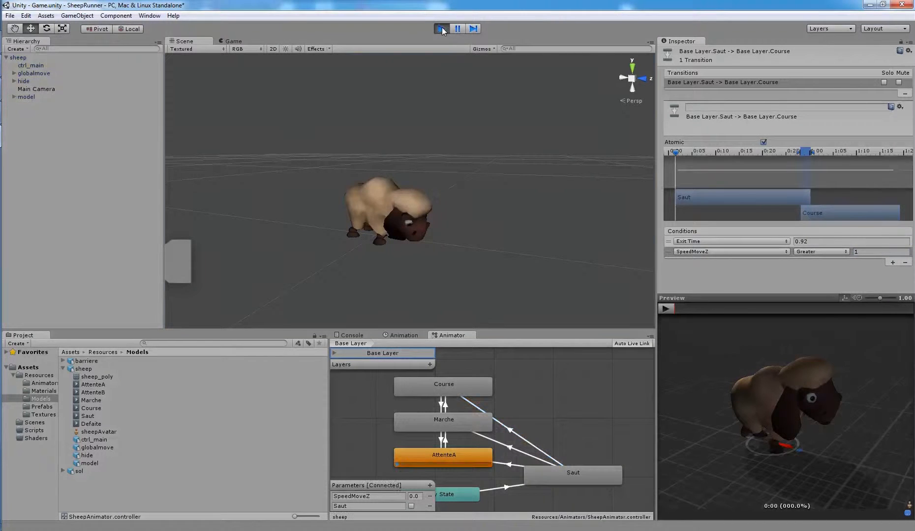
click(417, 496)
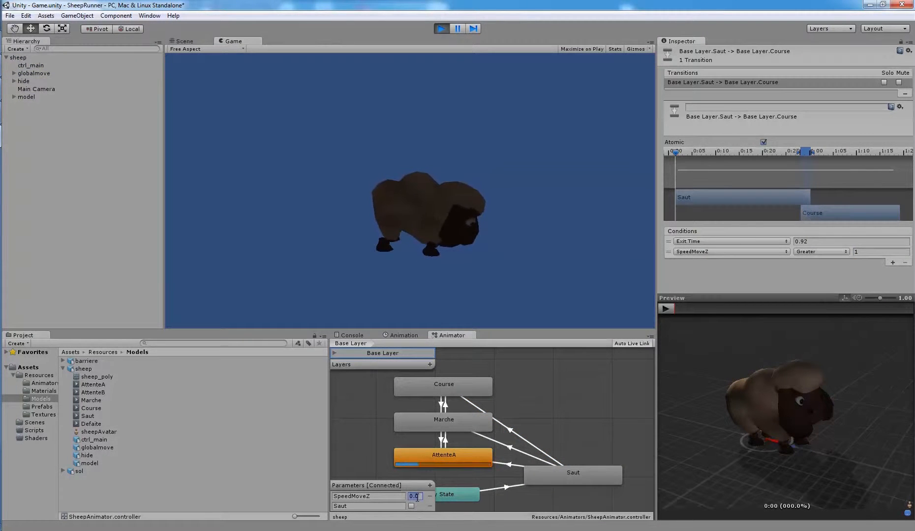
text(0.5)
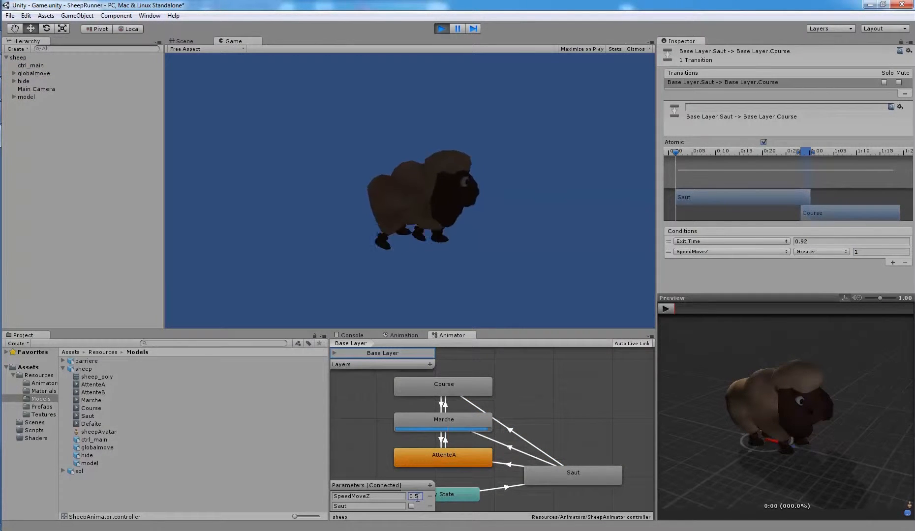
double_click(417, 496)
text(1)
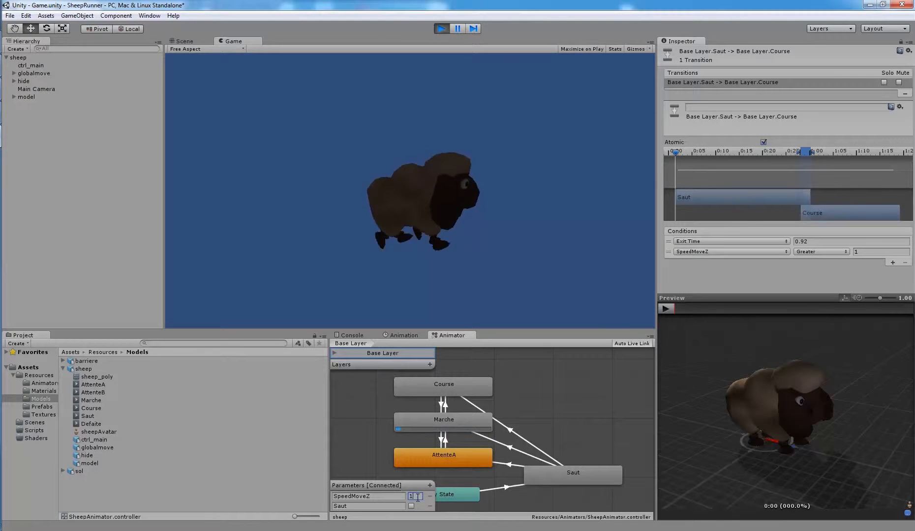
text(.2)
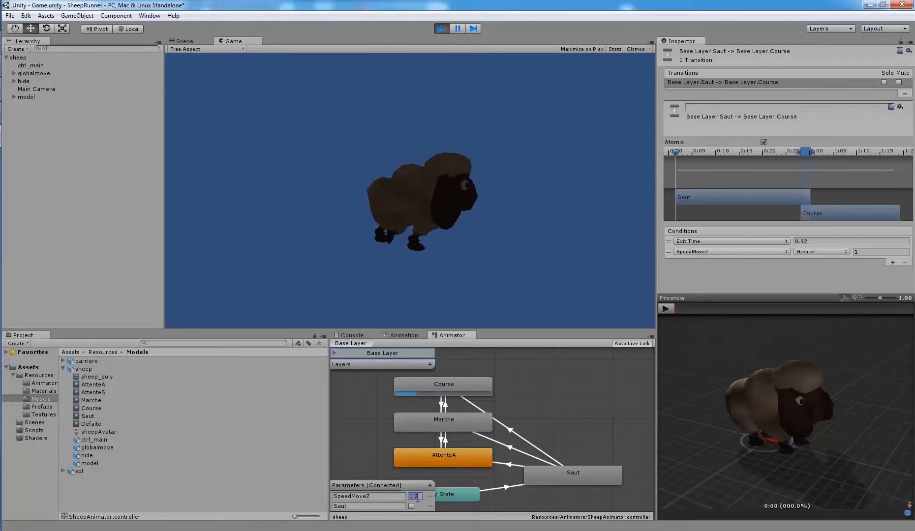
- Lower SpeedMoveZ to 0.5 and then 0 to test the return from Course through Marche to AttenteA
text(0.5)
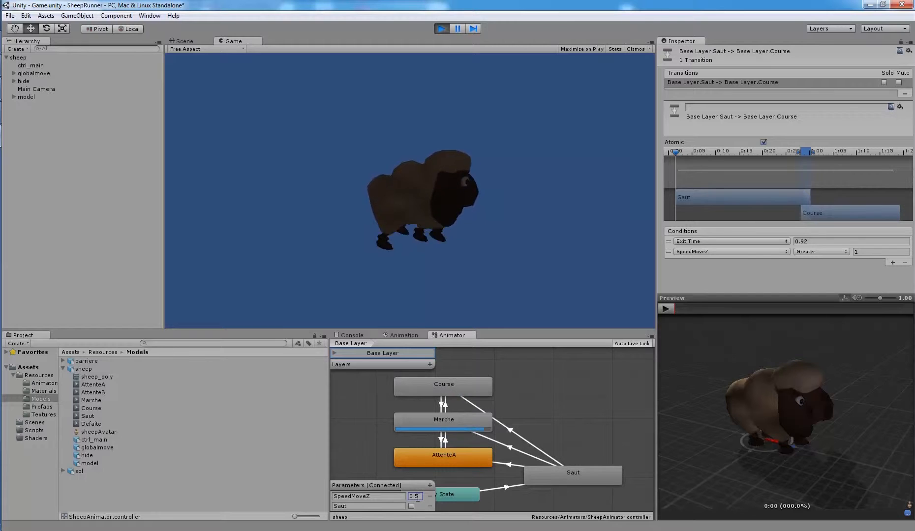
double_click(417, 497)
text(0)
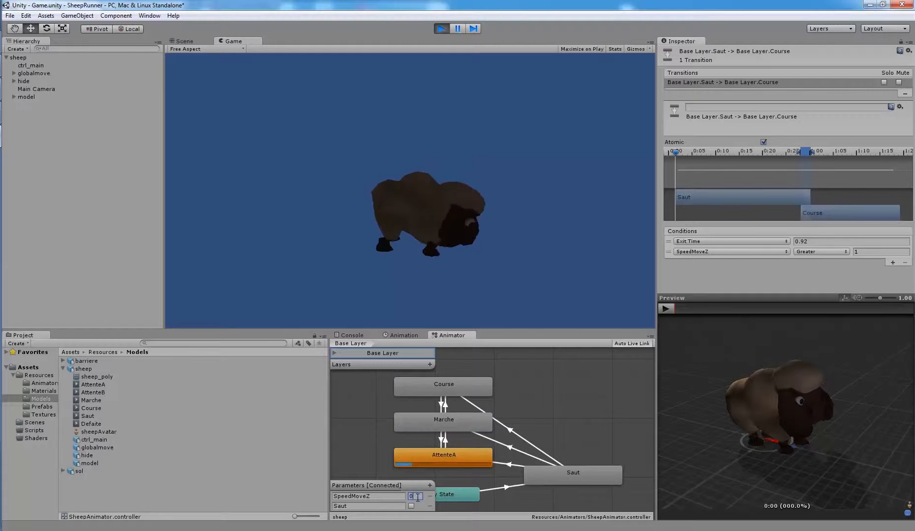
- Bring the sheep back up to running speed by setting SpeedMoveZ to 0.5 and then 1.2
text(.5)
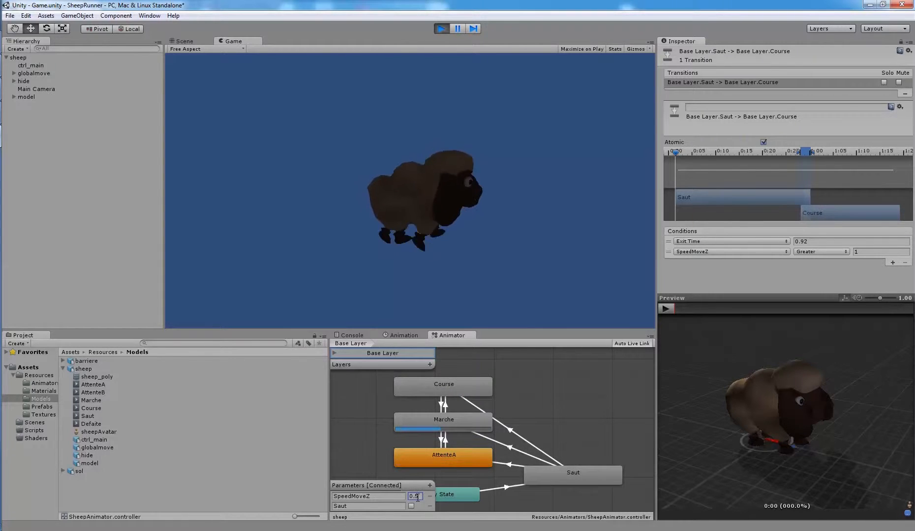
double_click(416, 497)
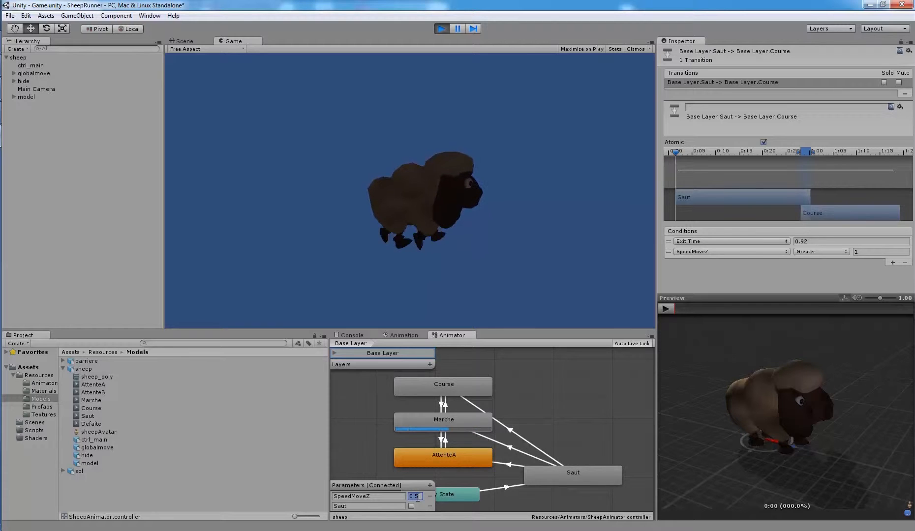
text(1.0)
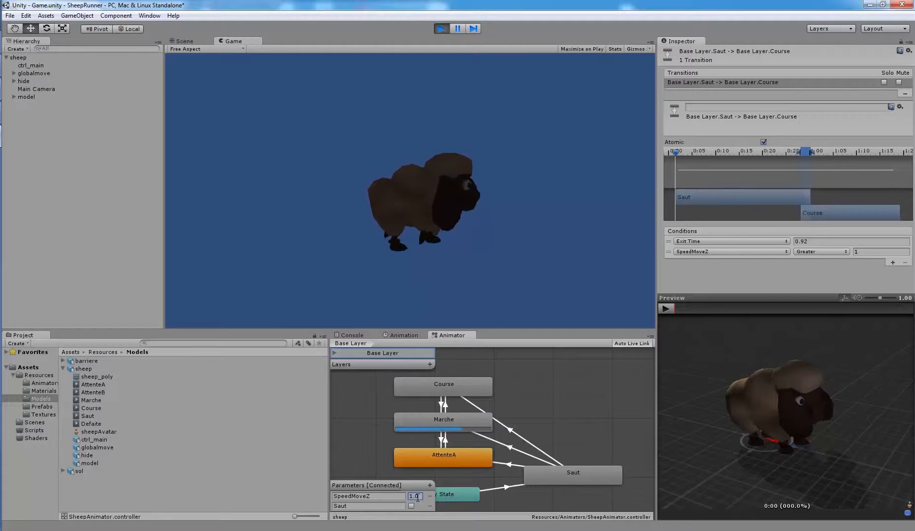
key(BackSpace)
text(2)
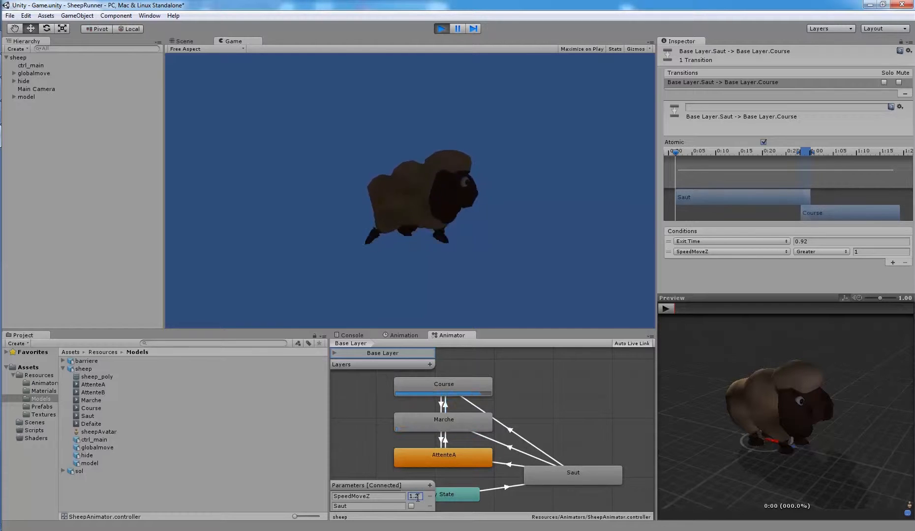
- Fire the Saut trigger three times while the sheep is running, then exit play mode
click(411, 506)
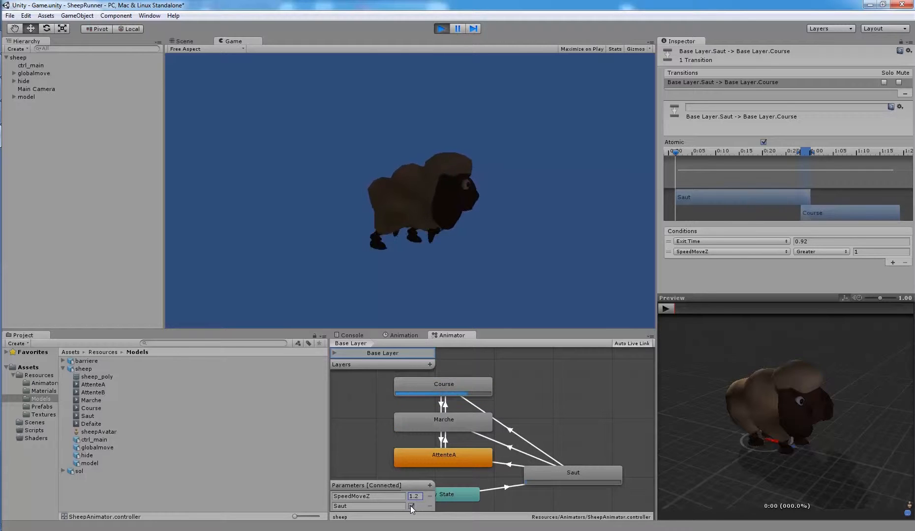
click(410, 506)
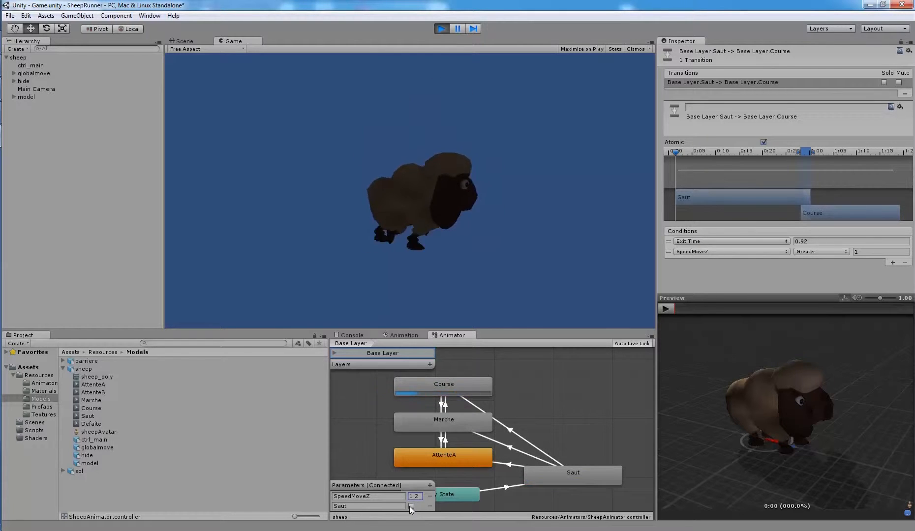
click(411, 506)
key(ctrl+p)
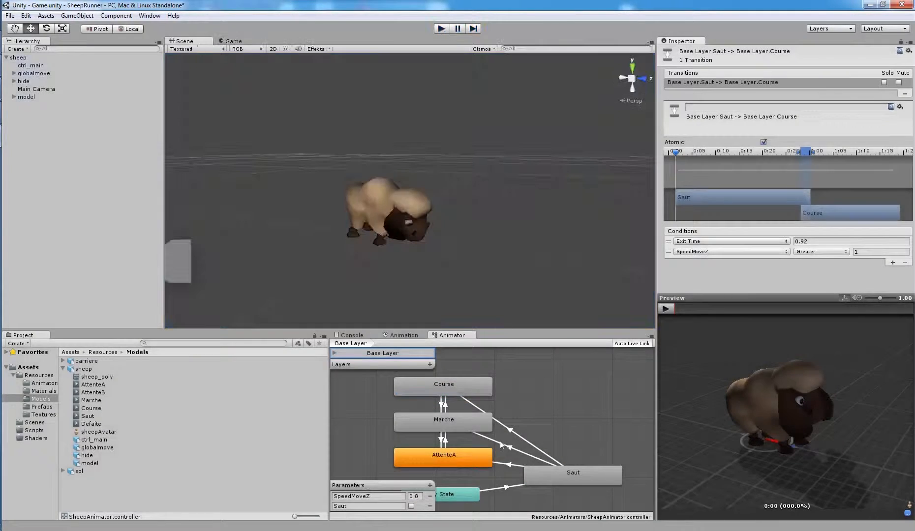
- Shorten the Any State-to-Saut overlap on the transition timeline by moving its start and the Saut clip
click(509, 487)
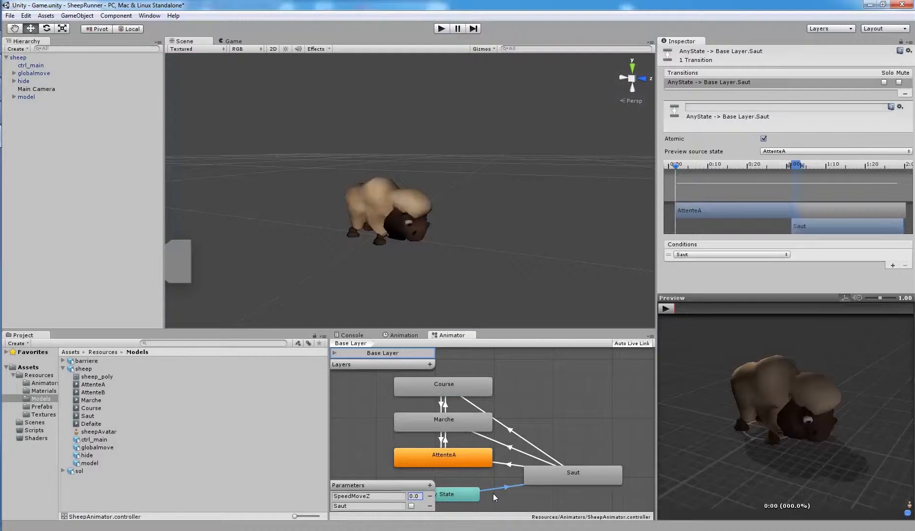
click(498, 481)
click(504, 486)
drag(788, 165, 793, 166)
drag(828, 226, 840, 224)
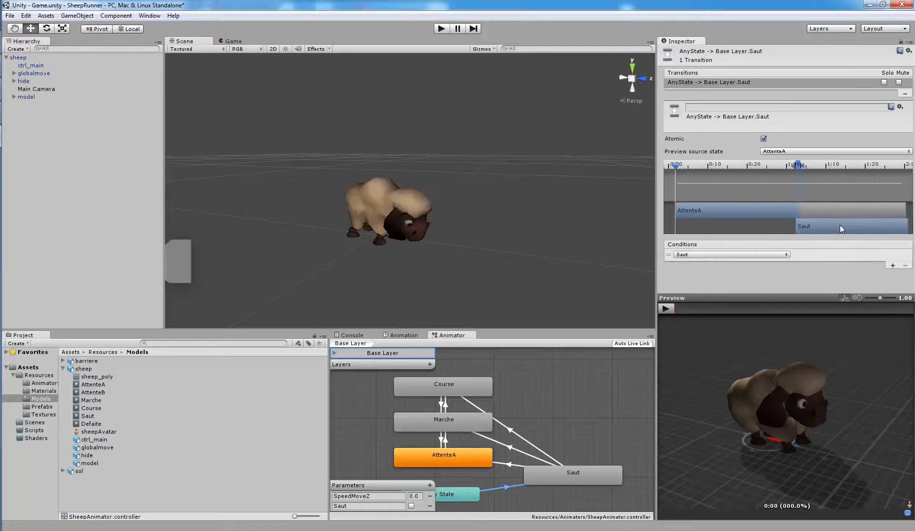
- Examine the Any State-to-Saut blend up close by playing the transition preview and scrubbing through it
click(561, 421)
click(506, 489)
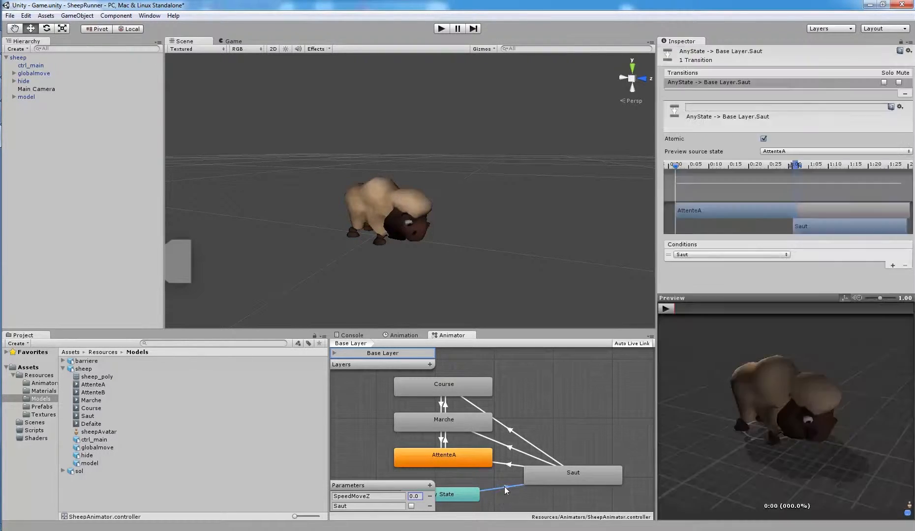
scroll(790, 187, up, 5)
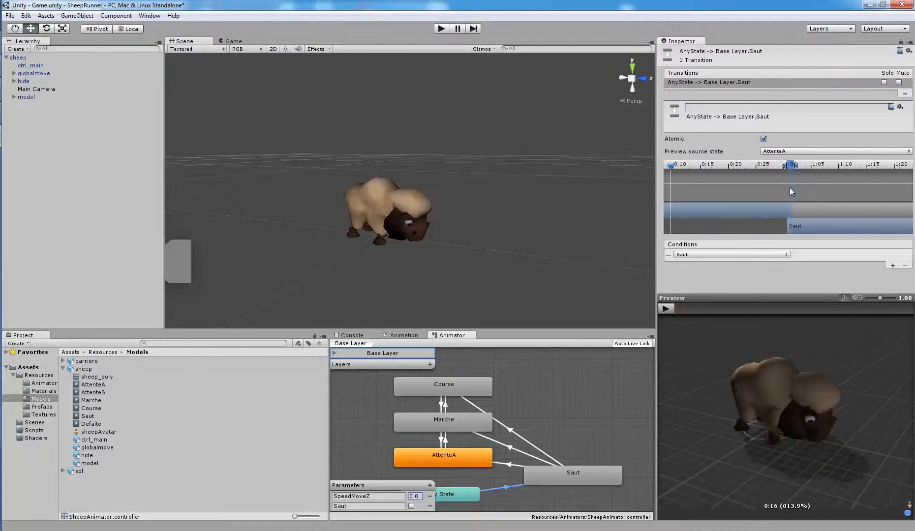
scroll(792, 186, up, 2)
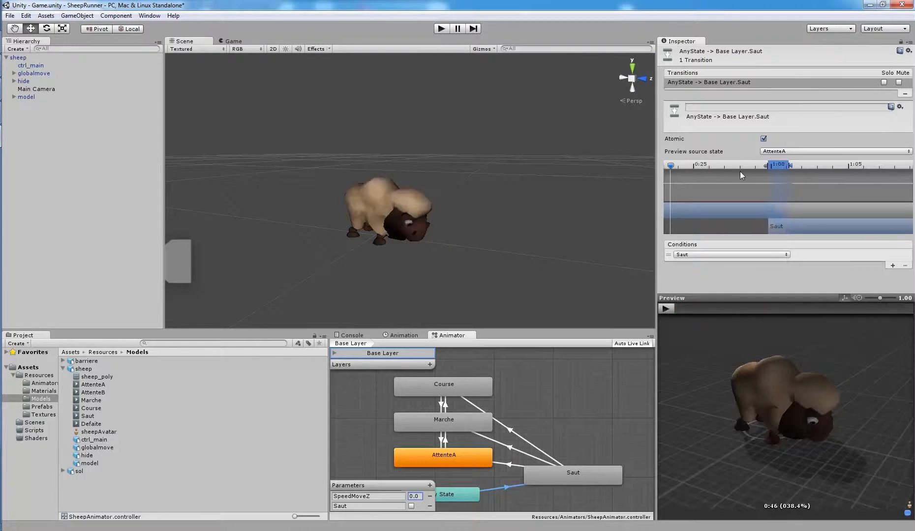
click(669, 311)
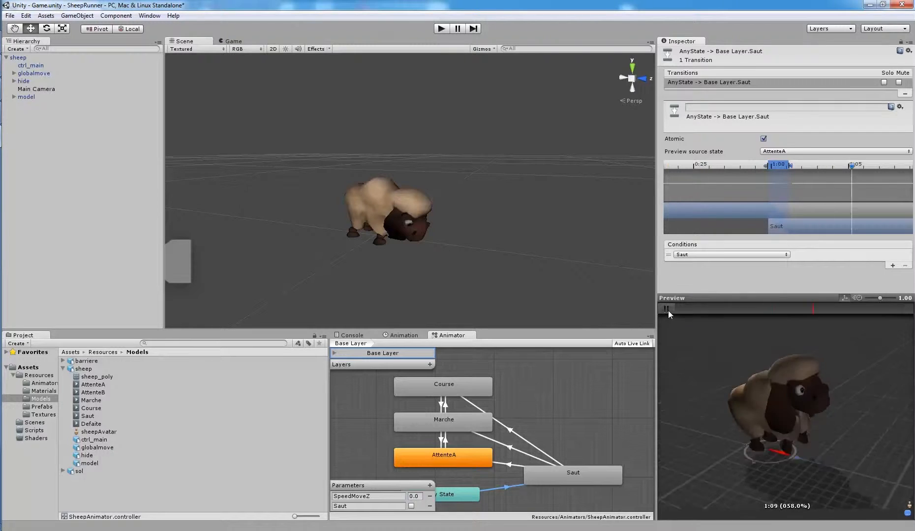
click(669, 310)
drag(682, 309, 811, 301)
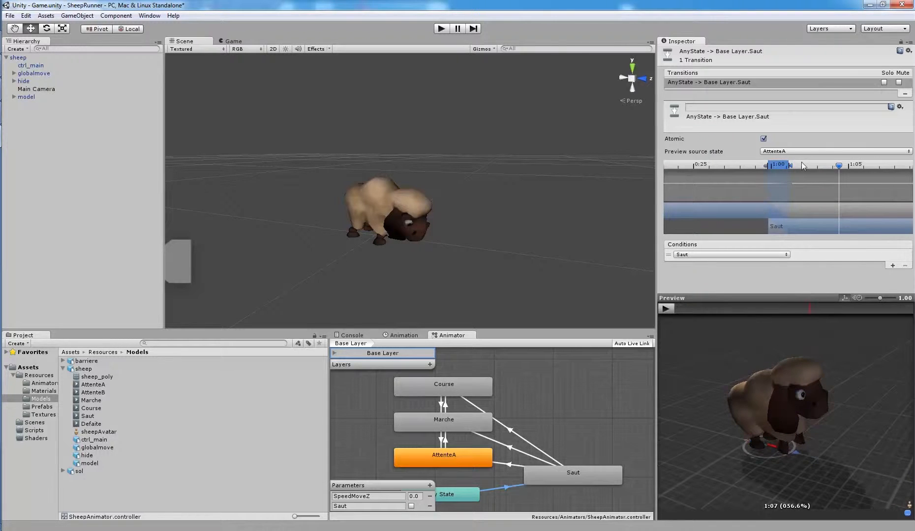
- Widen the Any State-to-Saut overlap on the transition timeline to span from about 0:29 to 1:04
drag(792, 165, 833, 167)
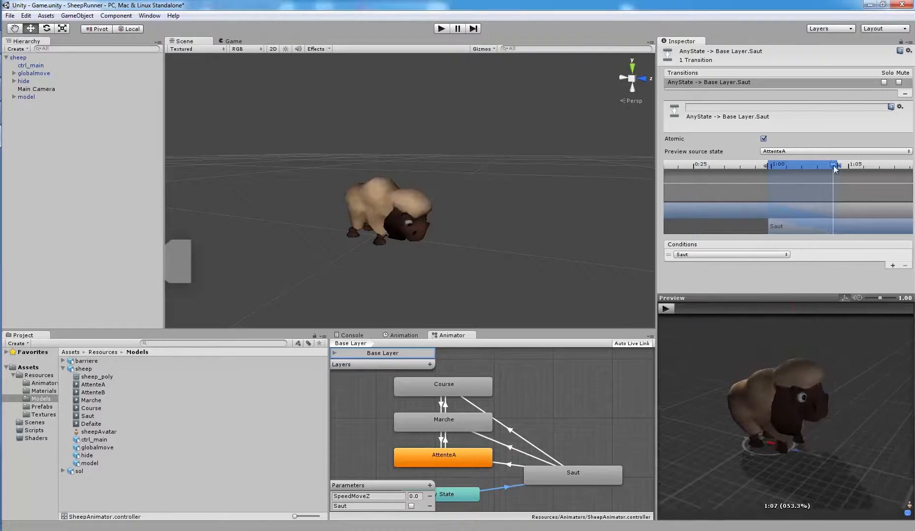
drag(756, 166, 751, 167)
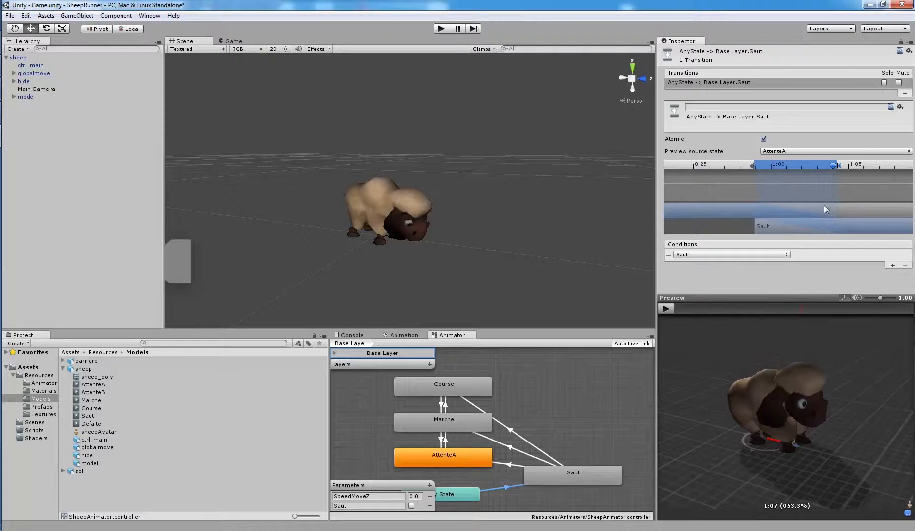
drag(831, 167, 842, 166)
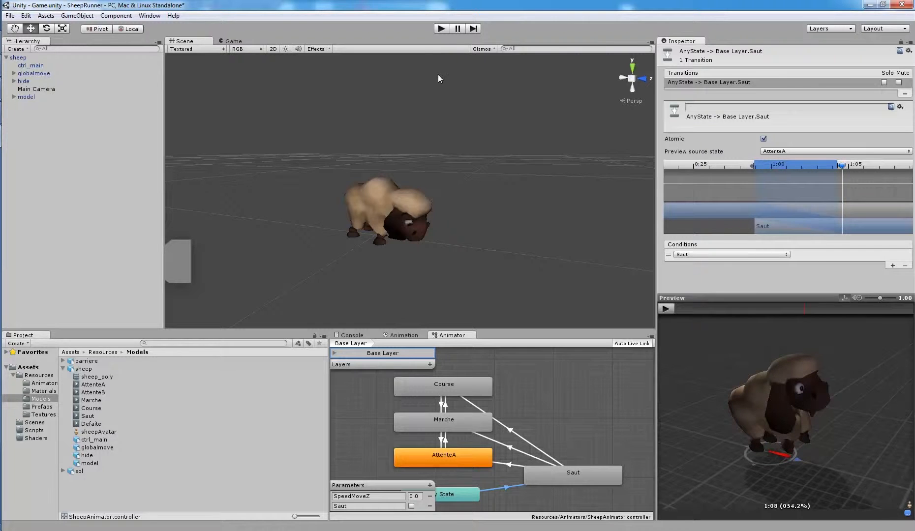
- Test the jump in play mode by setting SpeedMoveZ to 1.5 and firing Saut twice, then stop playing
click(436, 28)
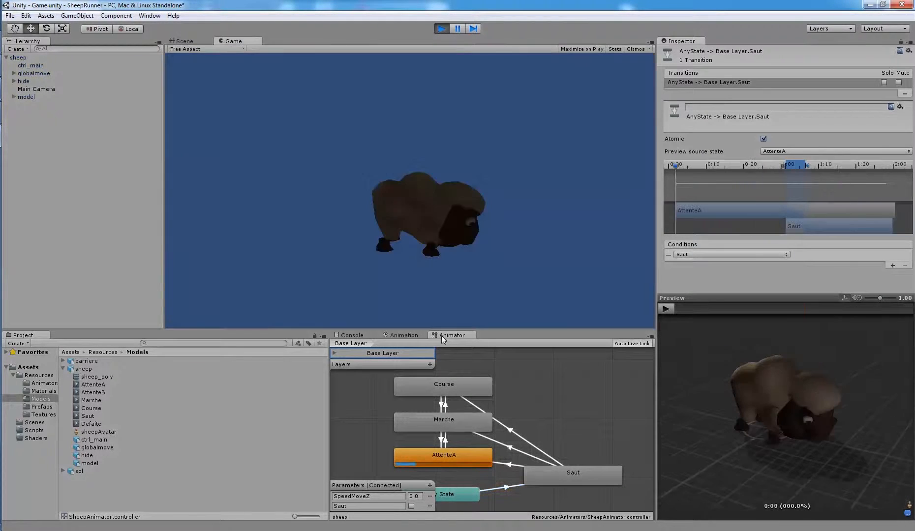
click(415, 496)
text(1.5)
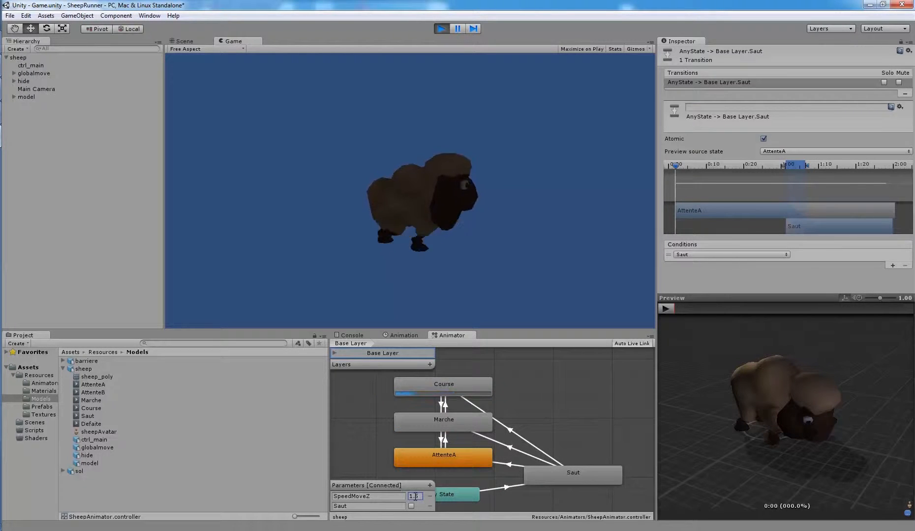
click(413, 505)
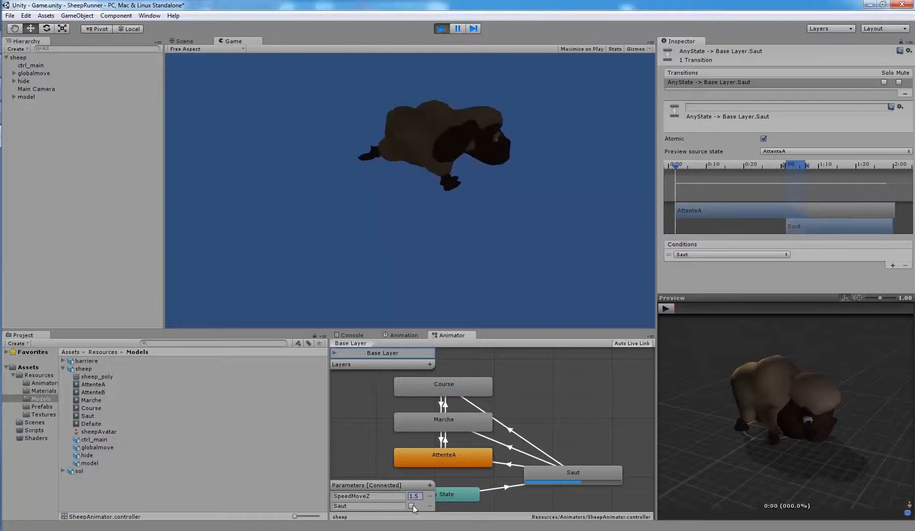
click(412, 506)
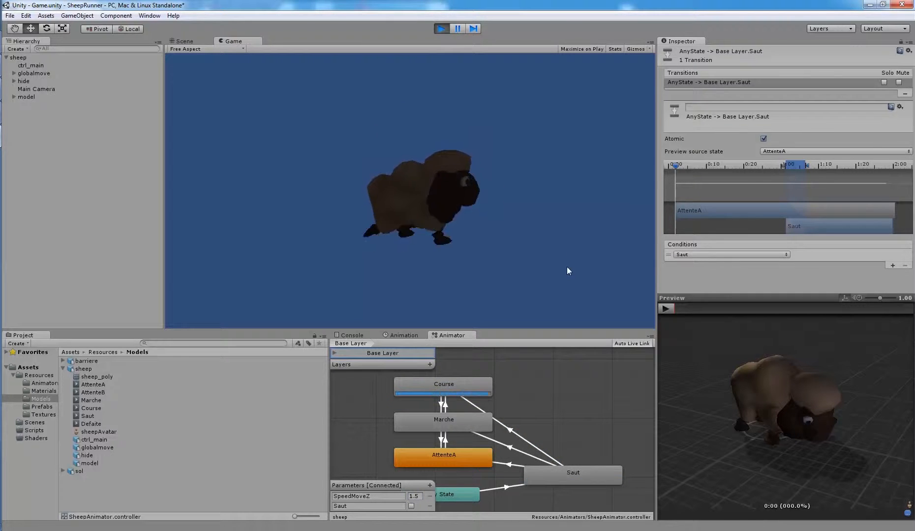
click(437, 30)
- Add a trigger parameter named Defaite to the sheep's animator
scroll(565, 424, down, 1)
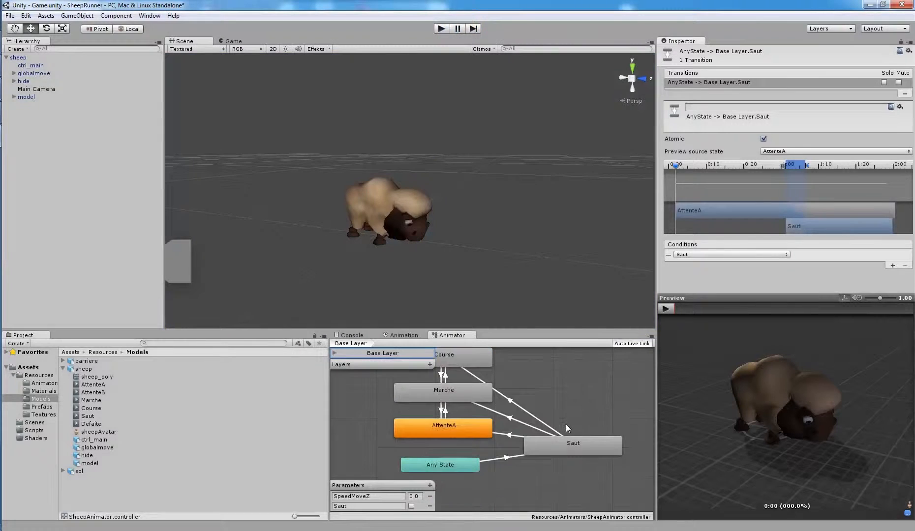
alt+drag(529, 423, 548, 449)
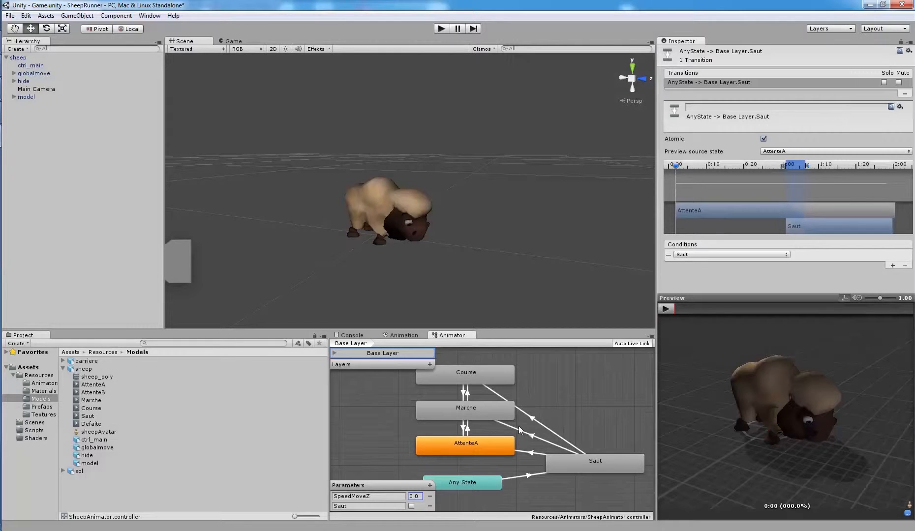
click(430, 489)
click(454, 488)
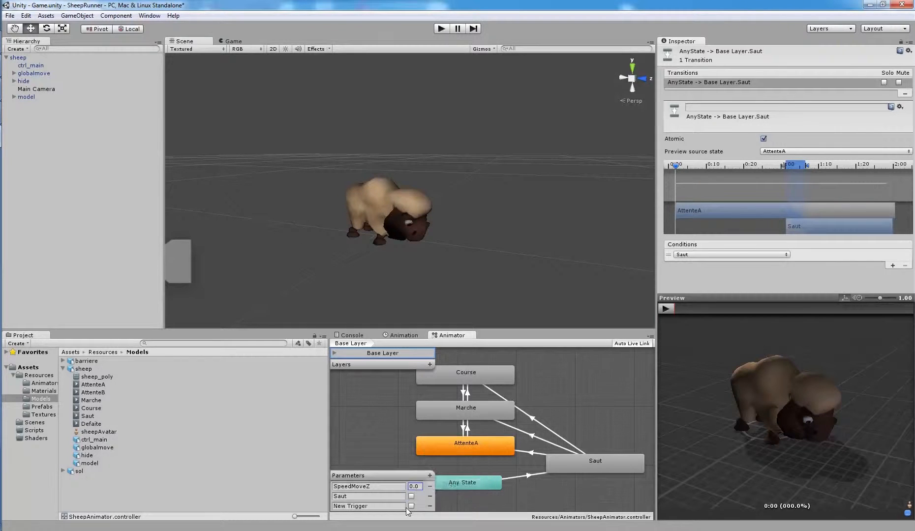
text(Defaite)
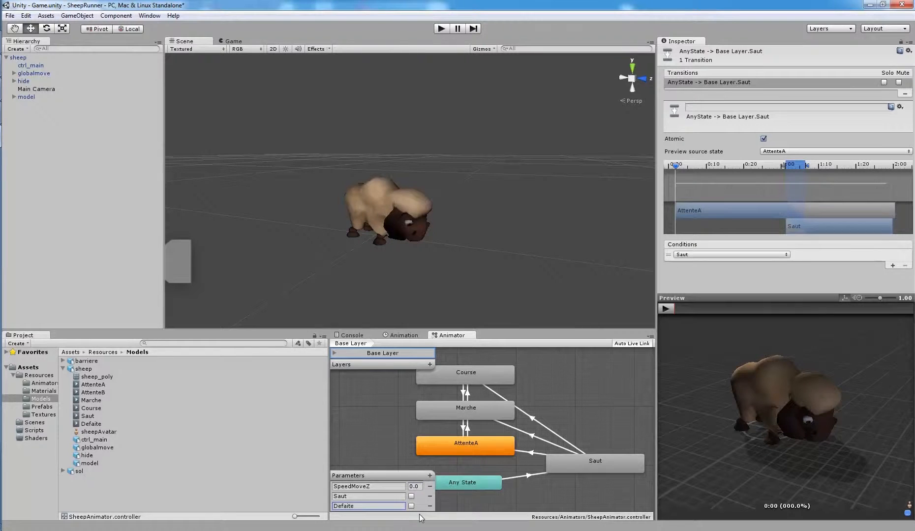
- Add the Defaite clip as a state below Saut and create a transition to it from Any State
drag(97, 424, 564, 488)
right_click(474, 481)
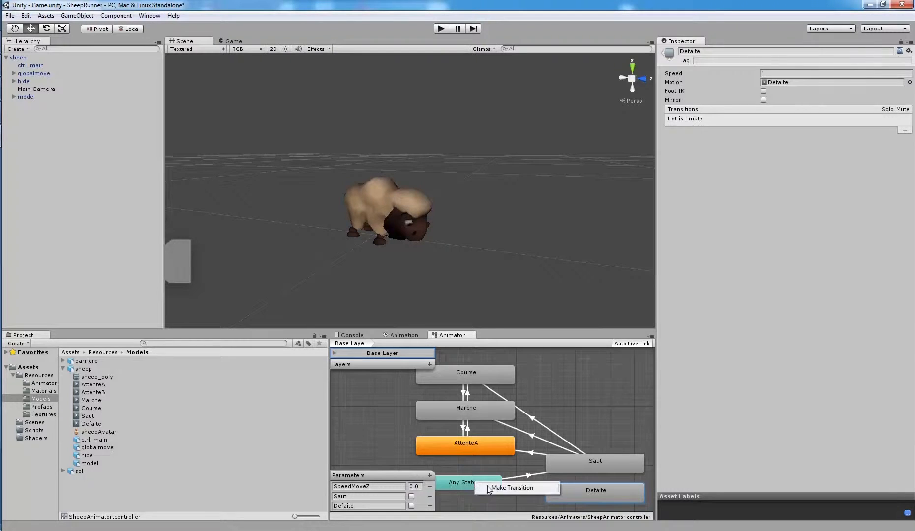
click(517, 490)
click(567, 499)
click(530, 491)
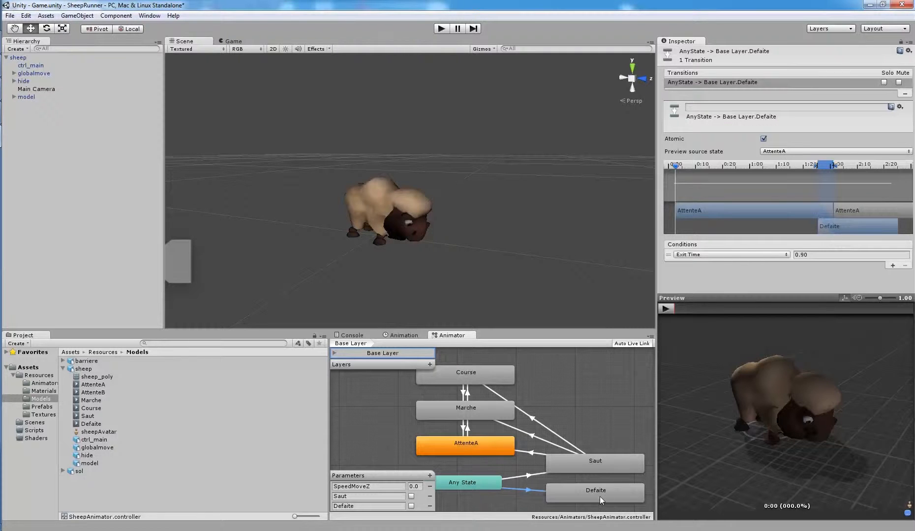
drag(600, 497, 598, 500)
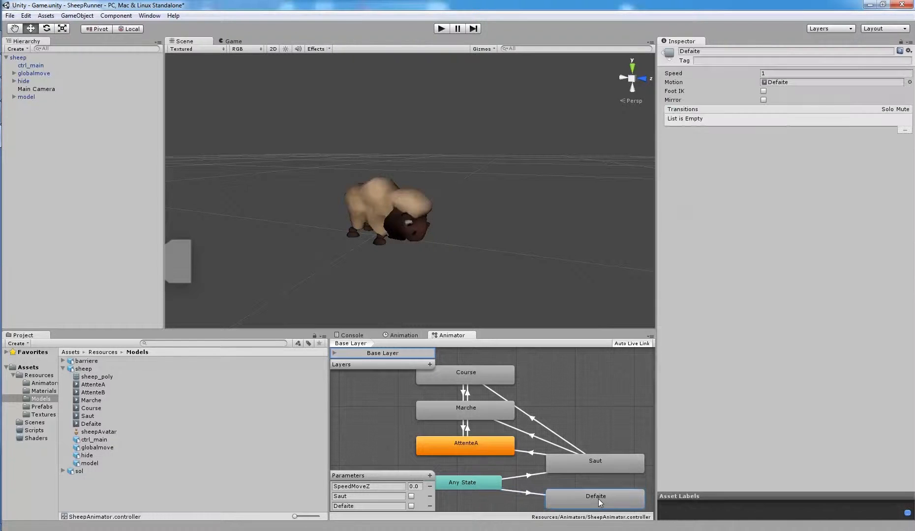
- Set the Any State-to-Defaite transition's condition to the Defaite trigger and play its preview
click(529, 493)
click(775, 255)
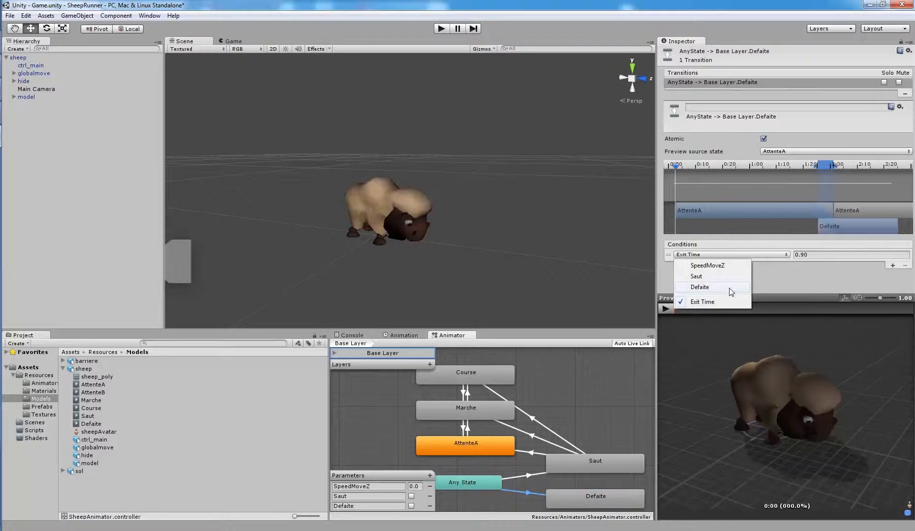
click(700, 287)
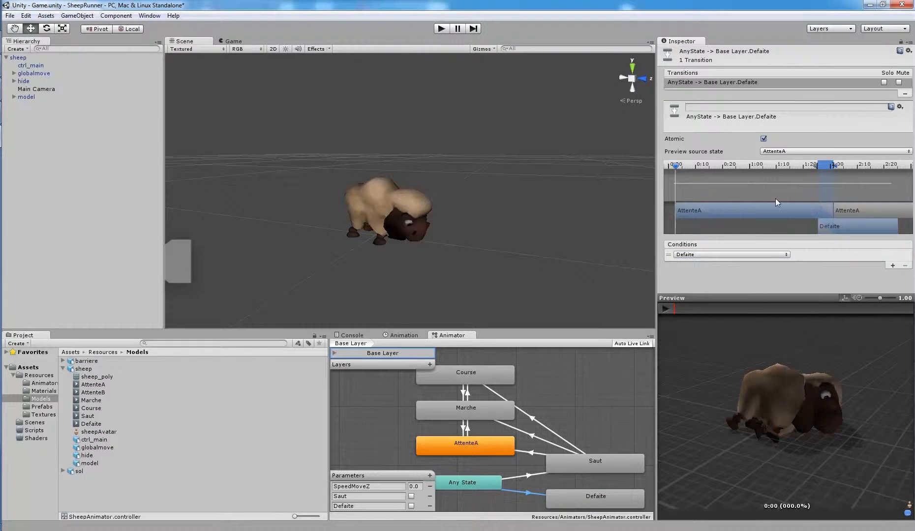
click(670, 312)
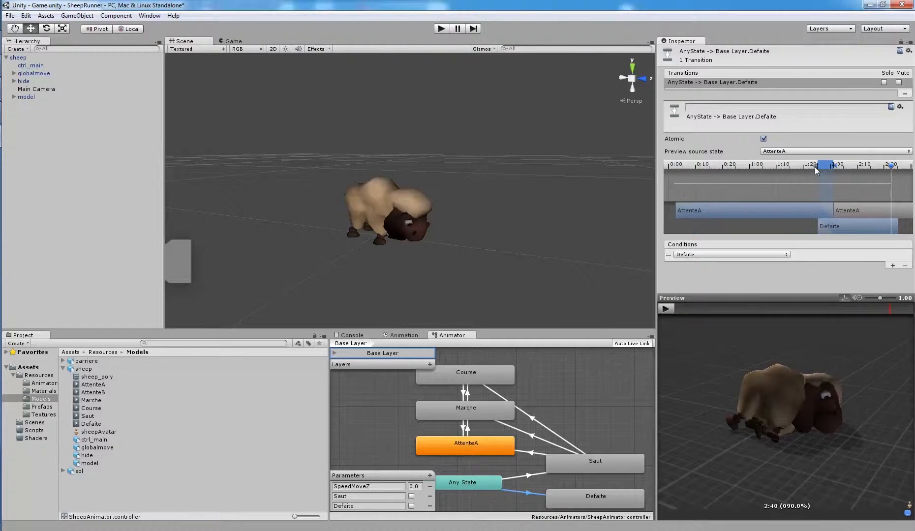
- Review the Saut state's outgoing transitions and the settings of the Any State-to-Saut transition
click(607, 465)
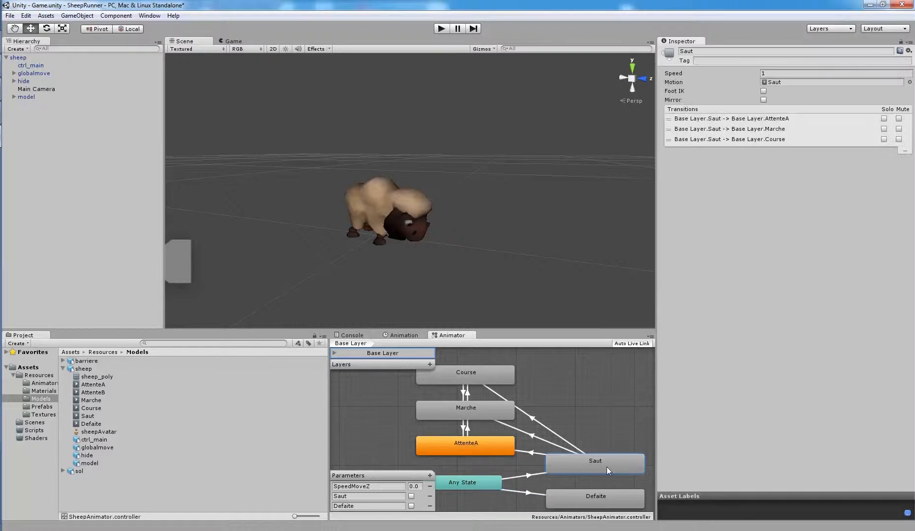
click(528, 476)
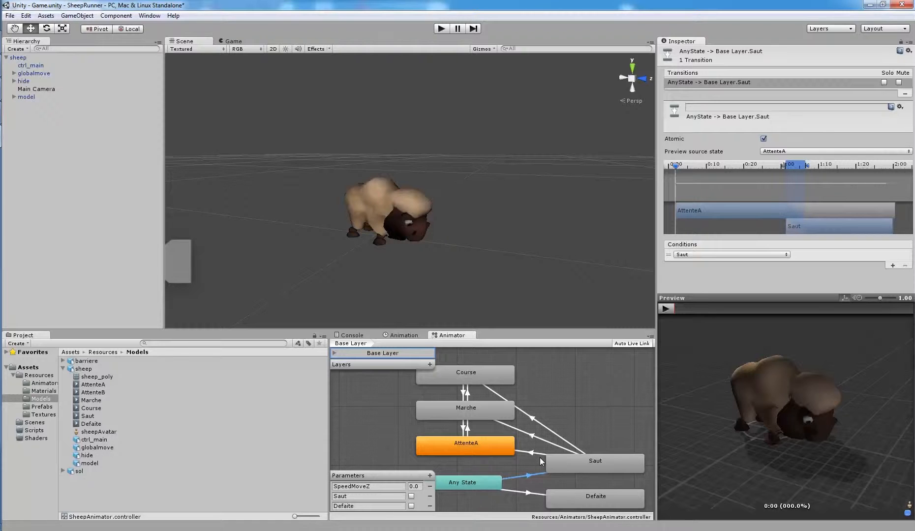
click(593, 406)
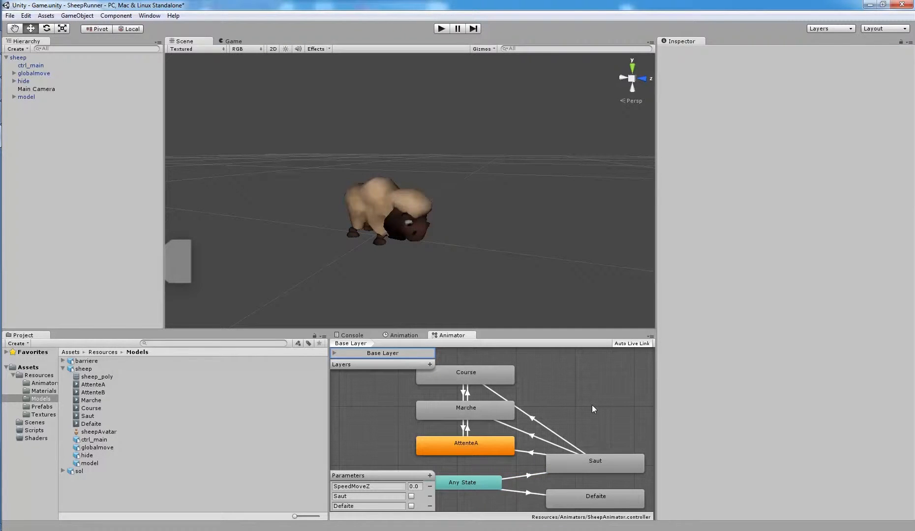
- Test the defeat animation in play mode by setting SpeedMoveZ to 1.2 and firing Defaite, then stop playing
click(442, 28)
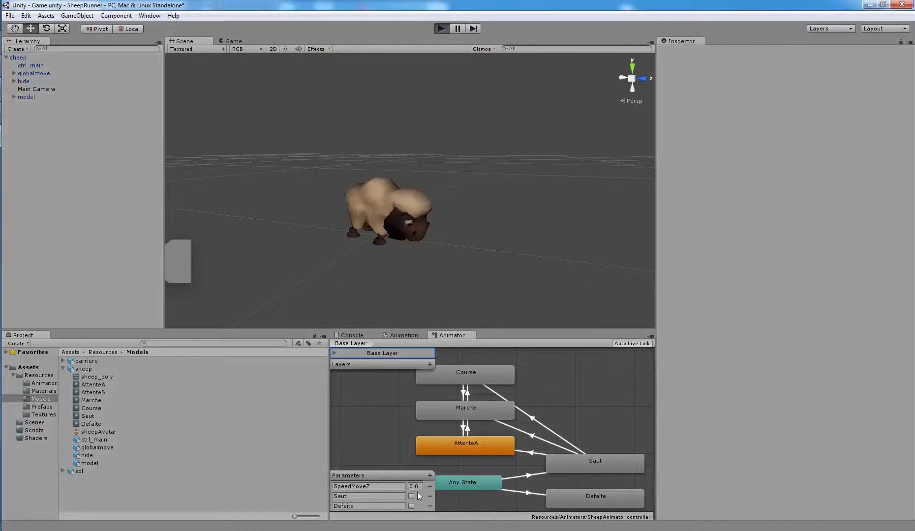
click(418, 487)
text(1.2)
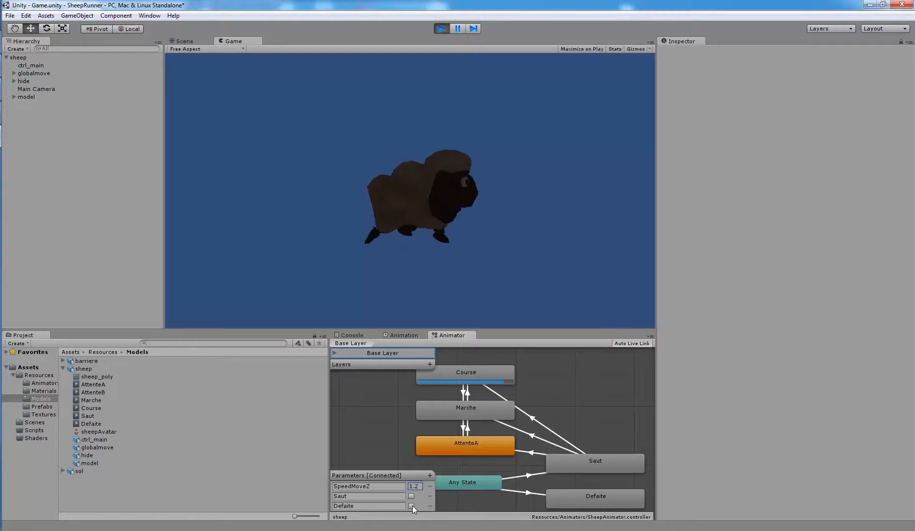
click(411, 506)
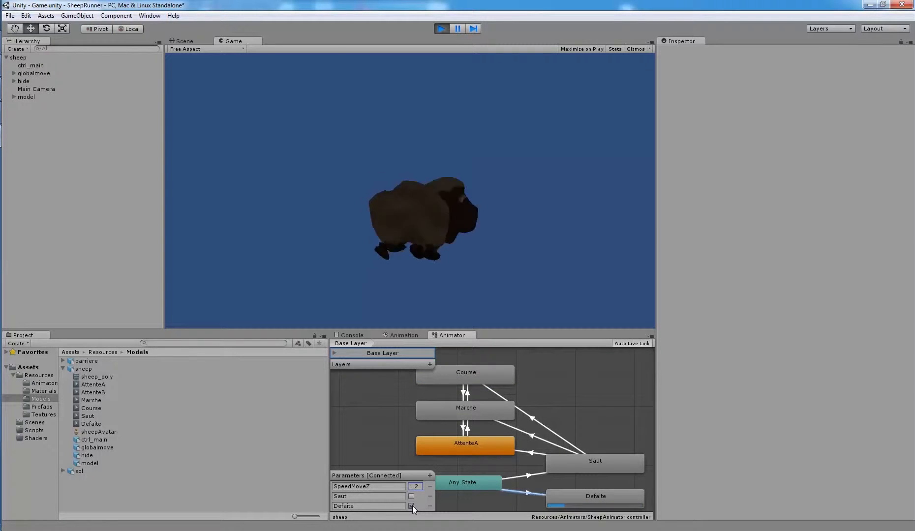
click(569, 493)
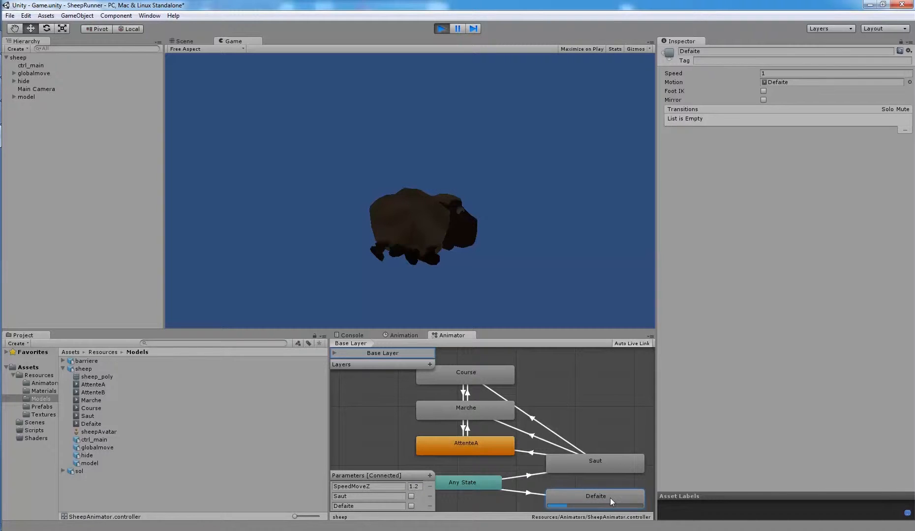
click(472, 482)
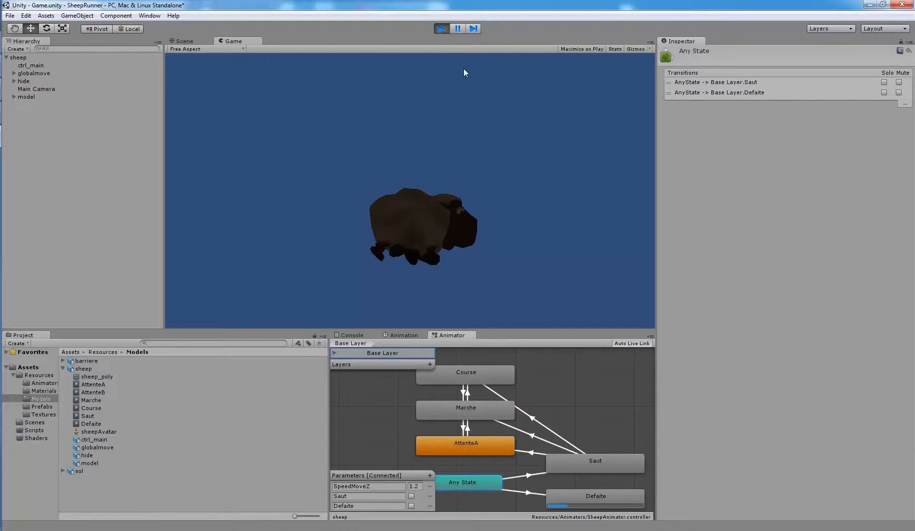
click(440, 29)
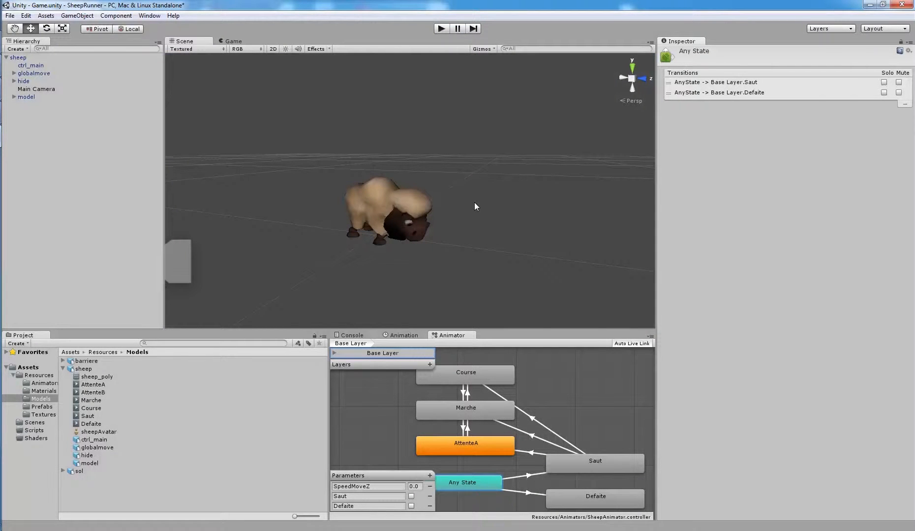
- Add the AttenteB clip as a state in the animator graph, placed to the left of AttenteA
click(100, 393)
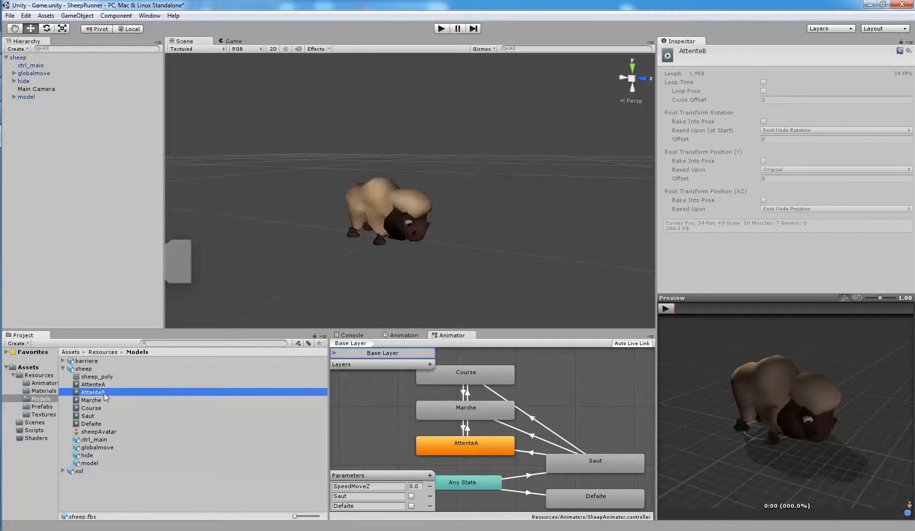
drag(104, 397, 366, 431)
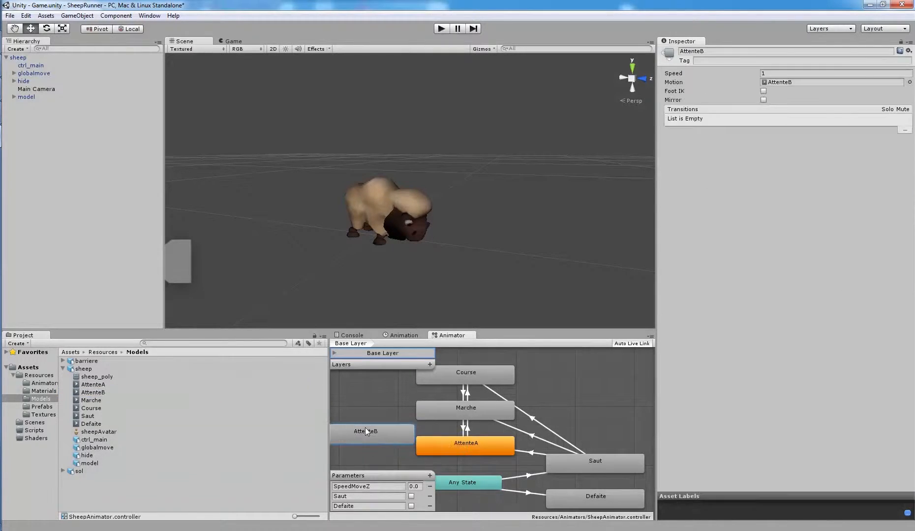
middle_drag(365, 428, 420, 423)
drag(436, 429, 418, 442)
- Create a transition from the AttenteA state to the AttenteB state
click(504, 442)
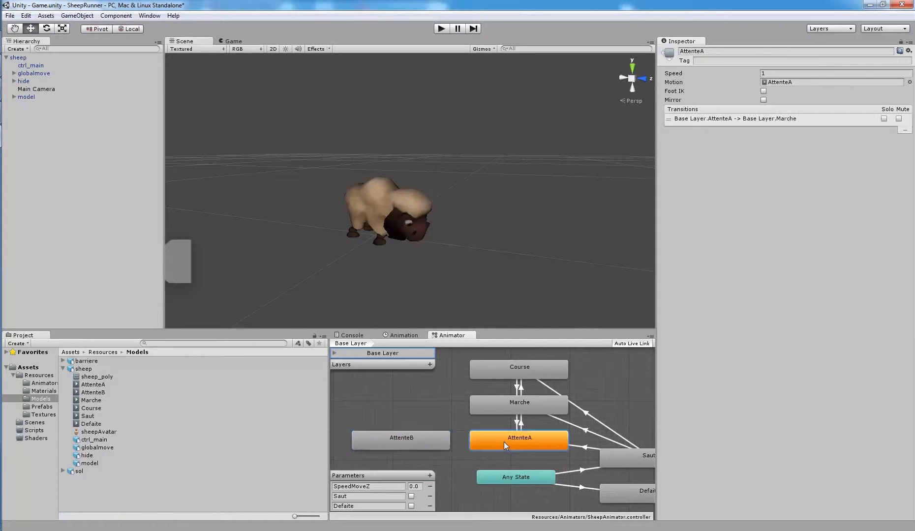
click(425, 439)
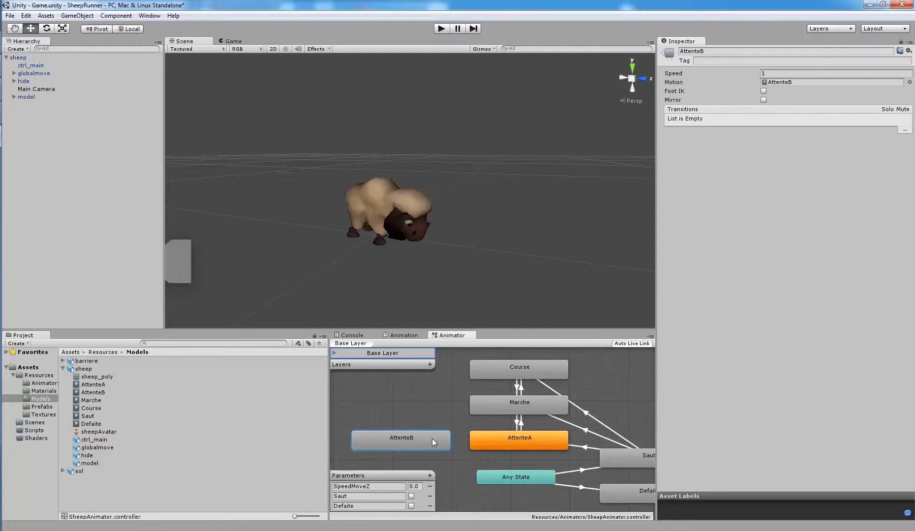
right_click(481, 439)
click(492, 444)
click(443, 444)
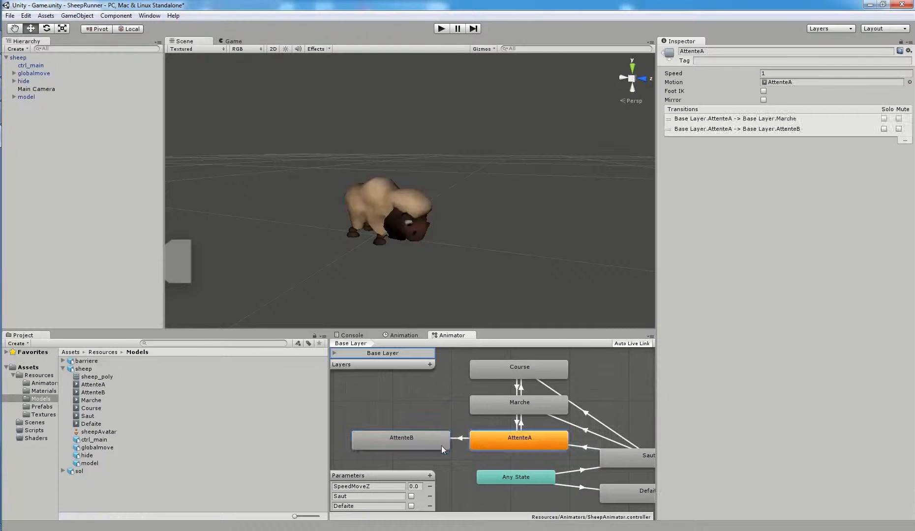
- Add a trigger parameter named AttentB to the sheep's animator
click(430, 476)
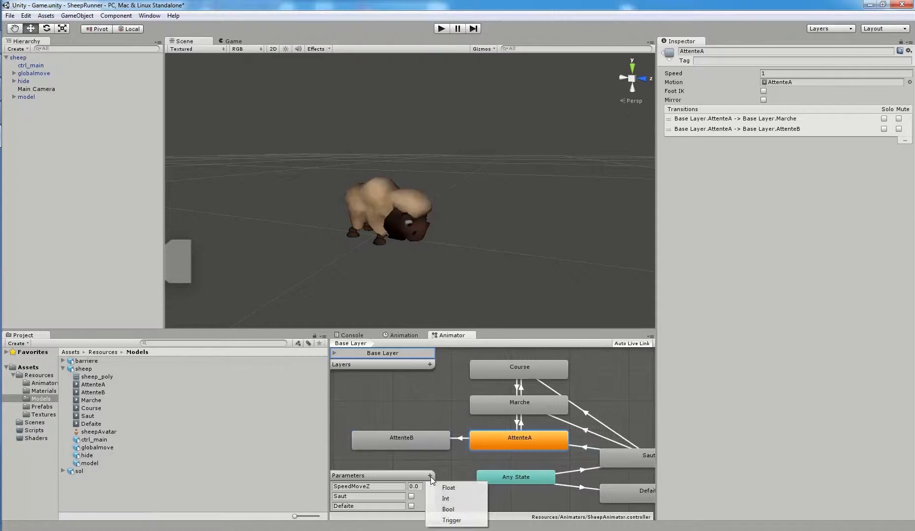
click(459, 520)
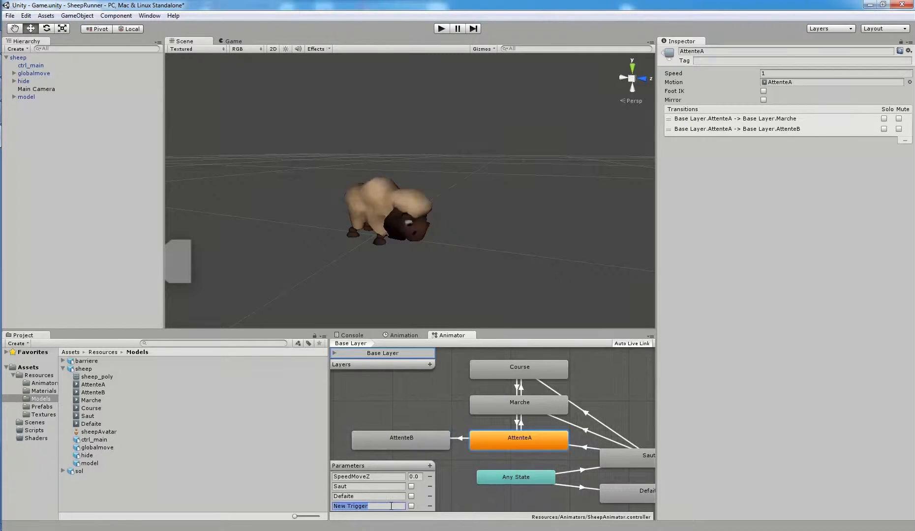
text(AttentB)
click(459, 470)
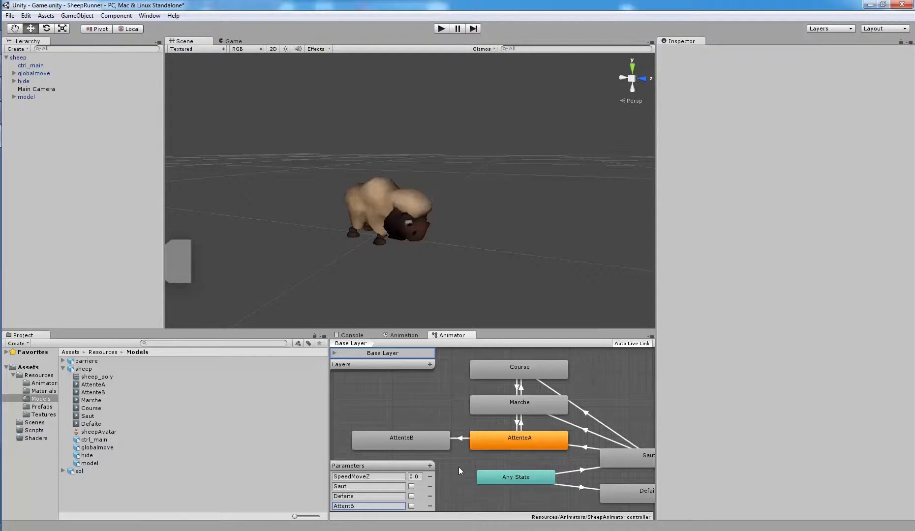
- Set the AttenteA-to-AttenteB transition's condition to the AttentB trigger
click(421, 441)
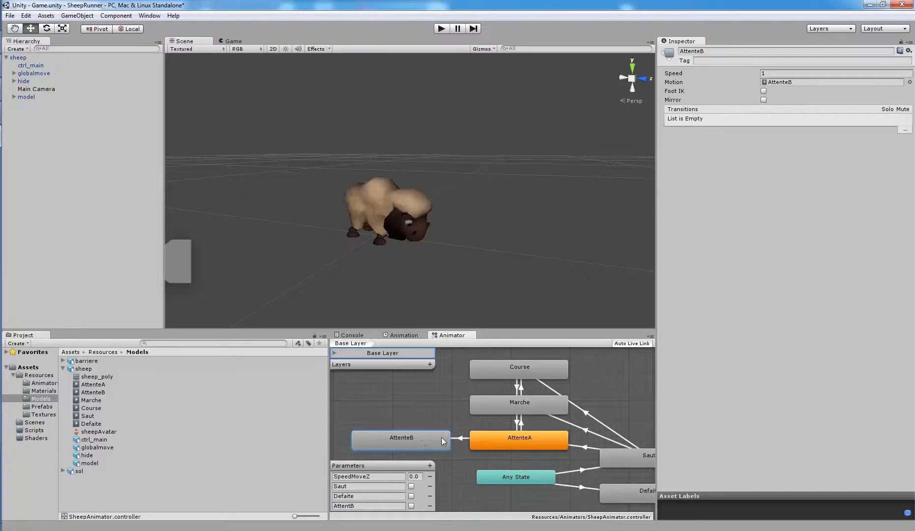
click(460, 439)
click(736, 246)
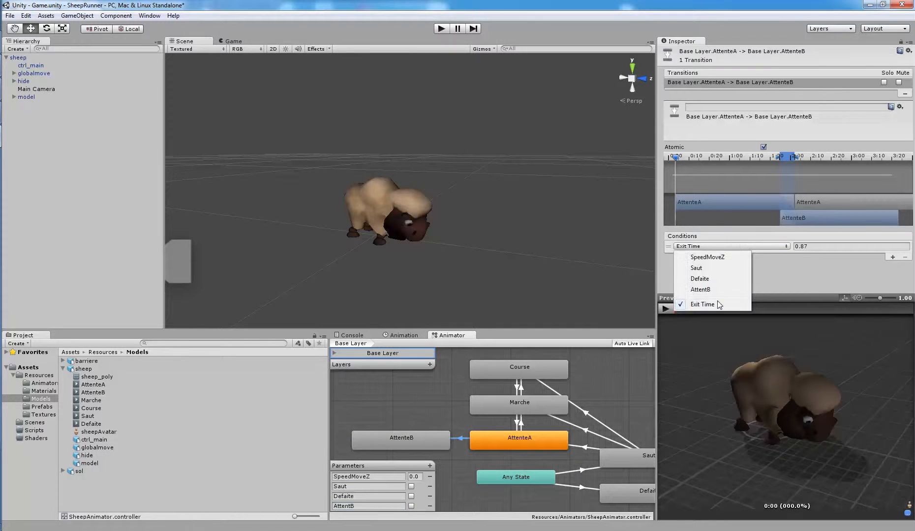
click(709, 291)
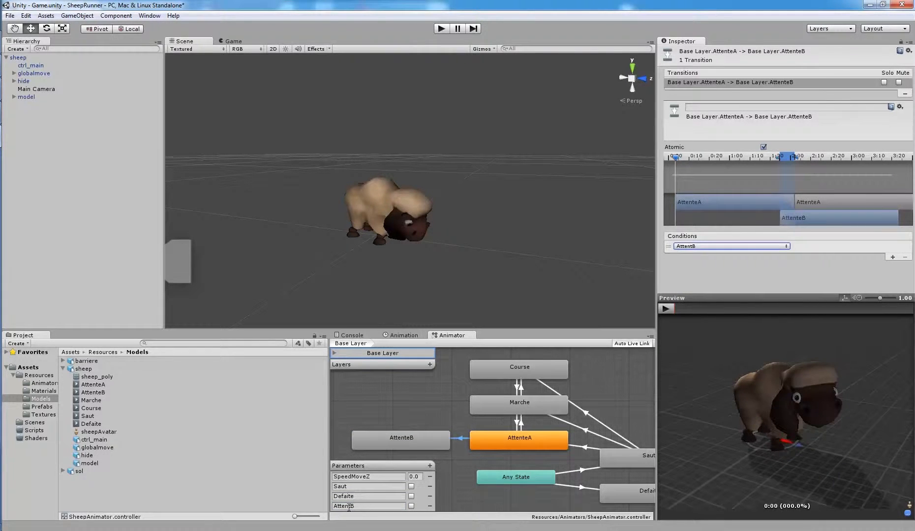
- Correct the name of the AttentB trigger parameter to AttenteB
double_click(345, 506)
click(355, 507)
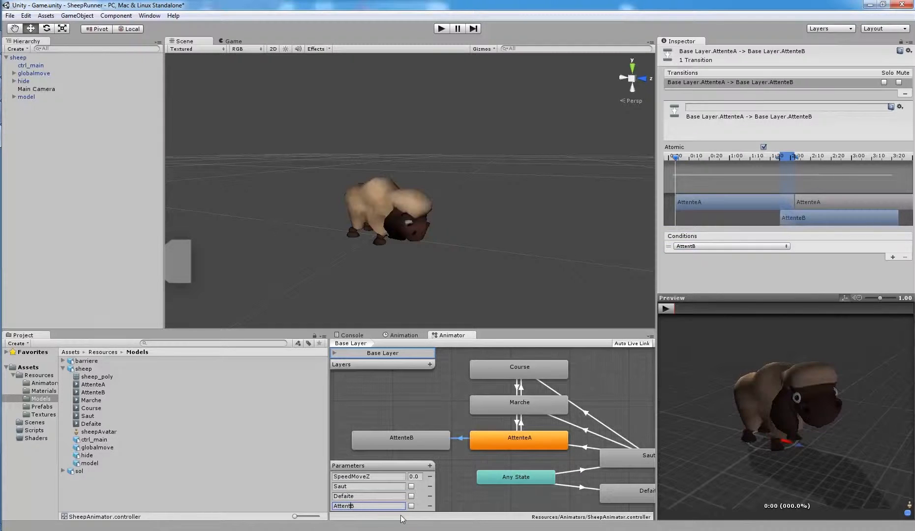
text(e)
- Play the preview of the AttenteA-to-AttenteB transition to check the blend
click(457, 437)
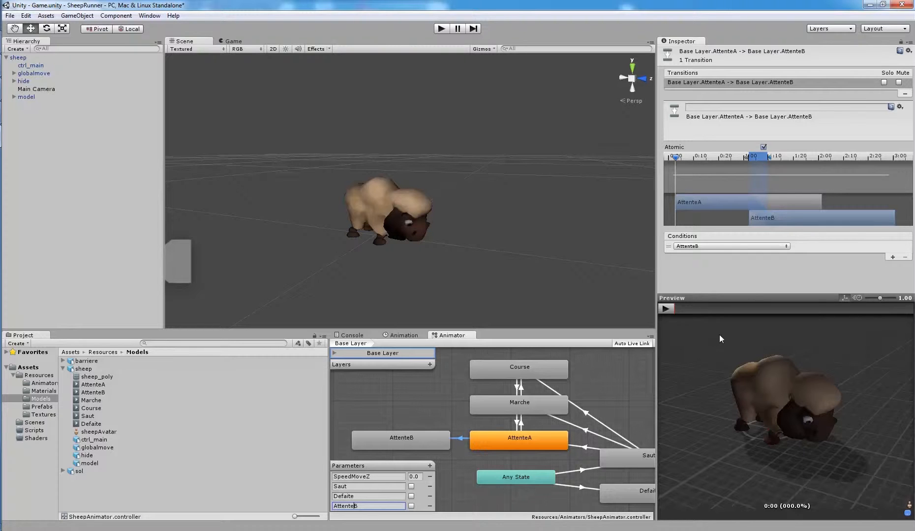
click(667, 310)
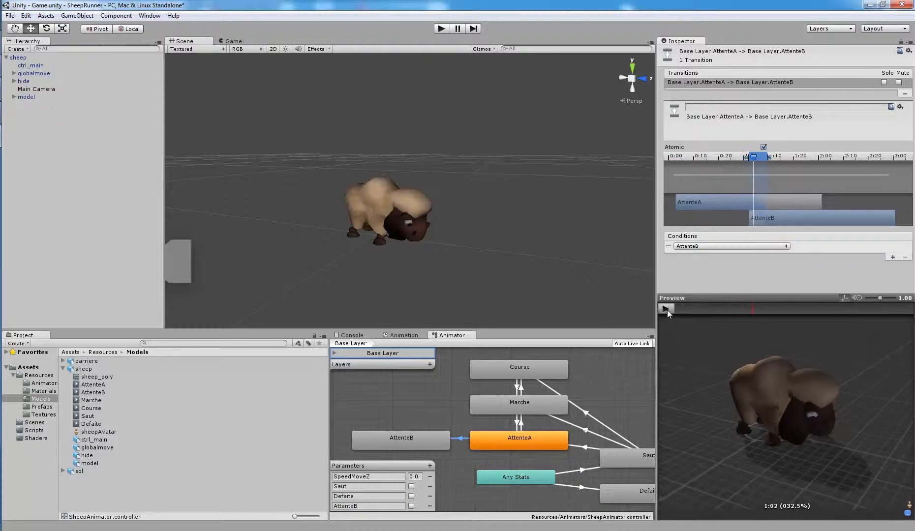
click(666, 309)
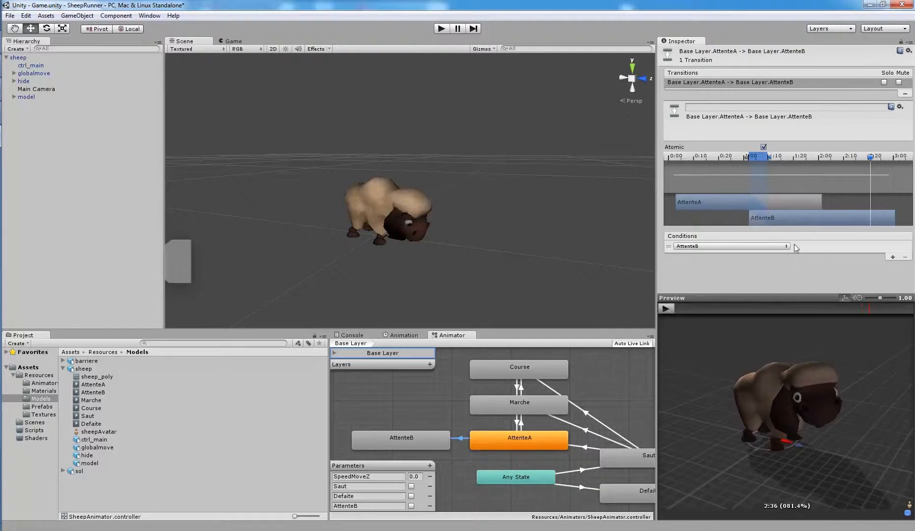
click(467, 487)
- Move the AttenteB state slightly away from AttenteA and create a return transition from AttenteB to AttenteA
click(429, 437)
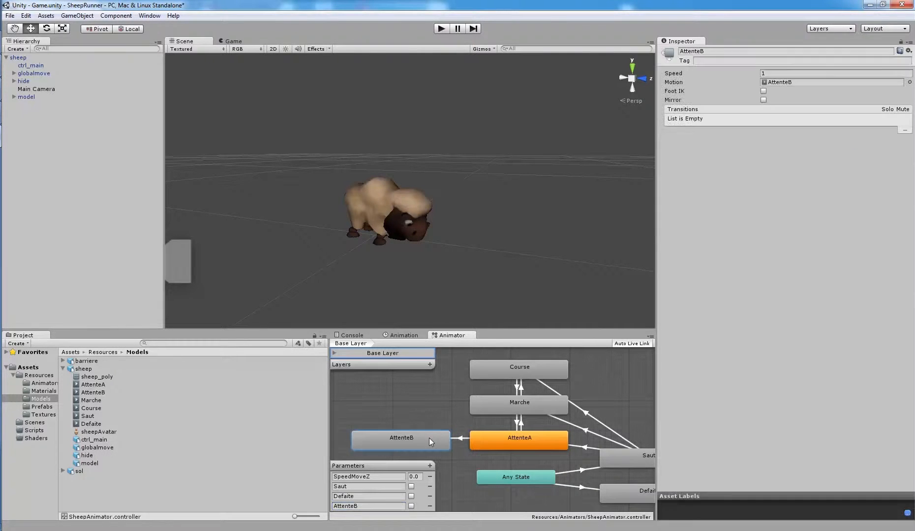
drag(432, 441, 426, 441)
right_click(427, 442)
click(440, 448)
click(470, 443)
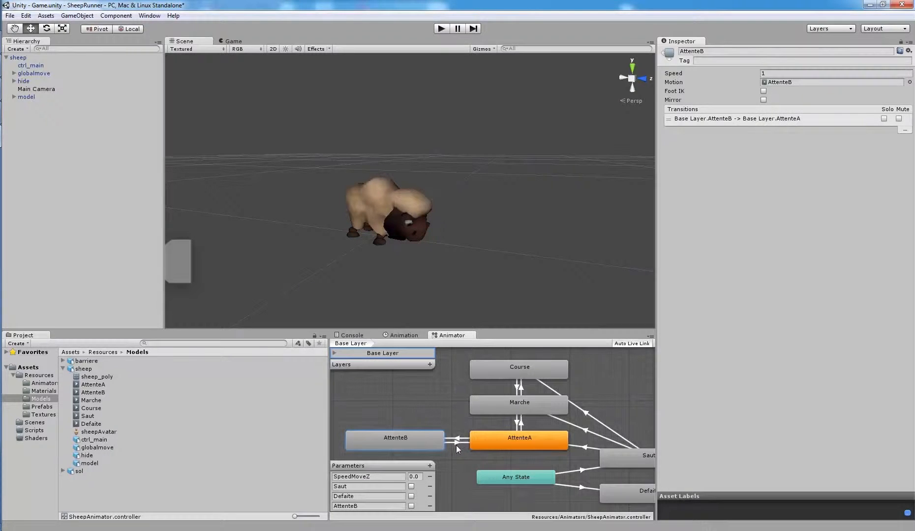
- Shorten the AttenteB-to-AttenteA overlap to an exit time of 0.94 and shift the AttenteA clip to start with it
click(456, 442)
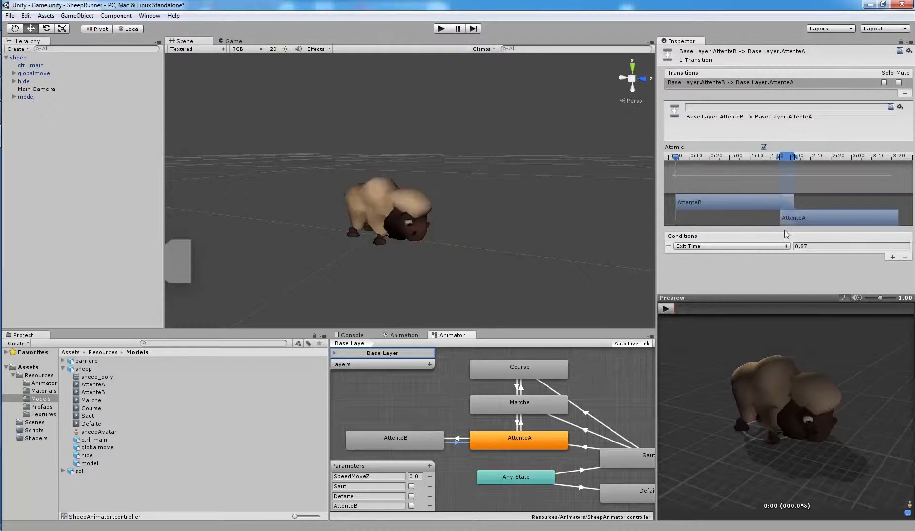
drag(778, 158, 789, 158)
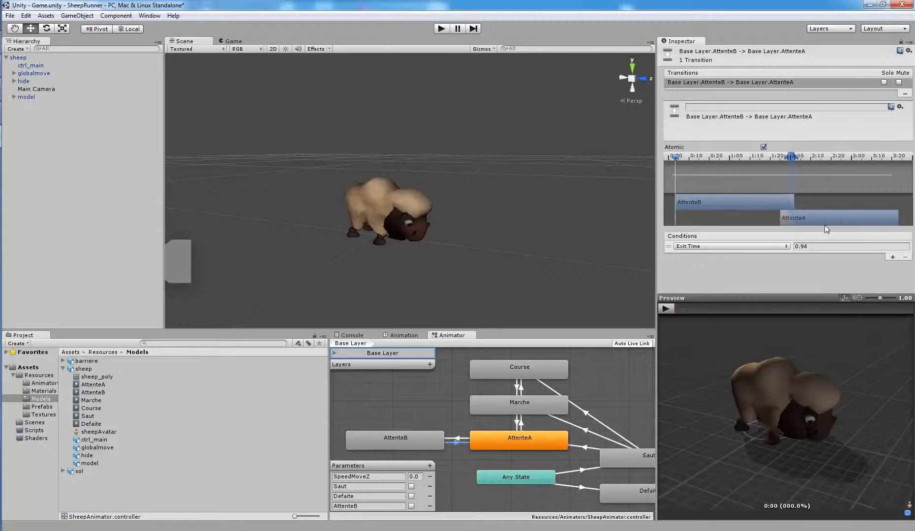
drag(820, 220, 840, 217)
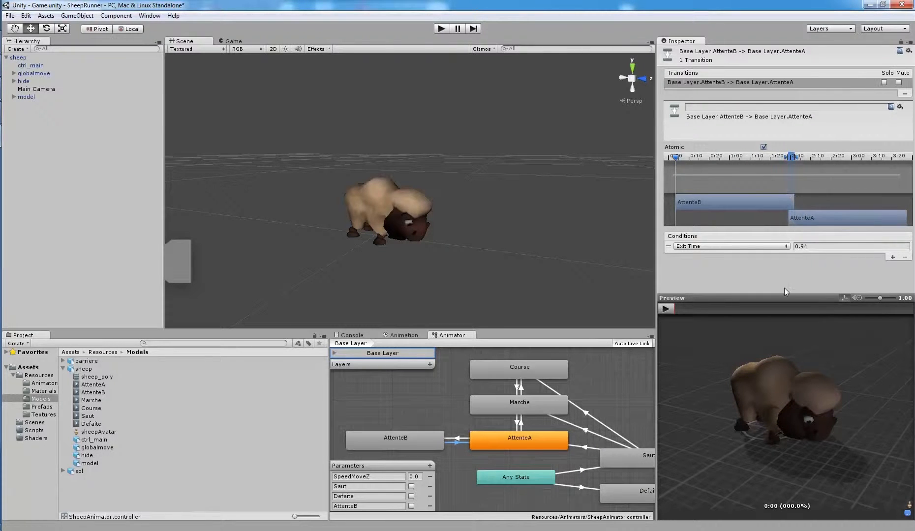
- Add a second condition to the AttenteB-to-AttenteA transition requiring SpeedMoveZ to be Less than 0.1
click(893, 258)
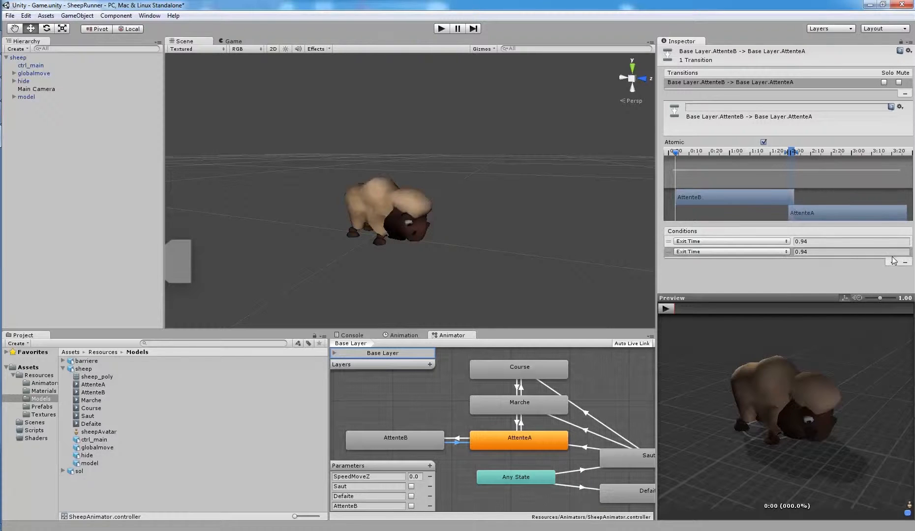
click(768, 252)
click(738, 264)
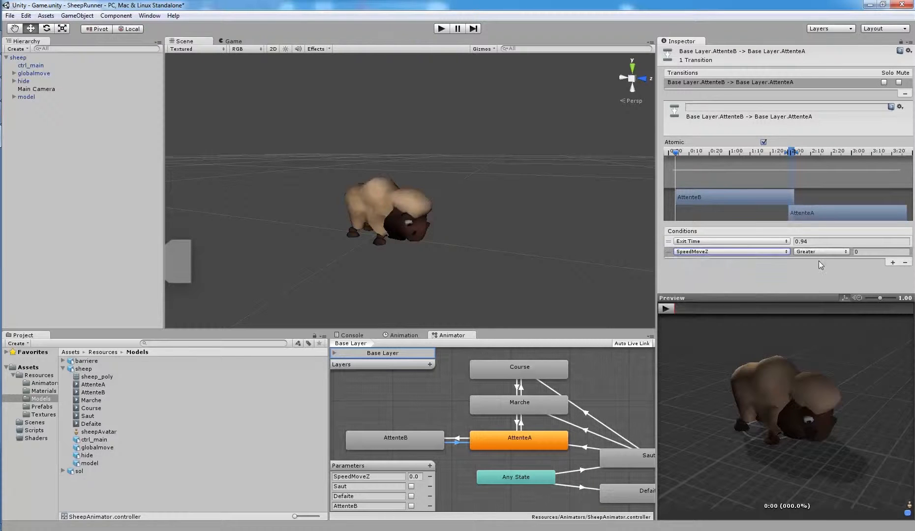
click(823, 252)
click(827, 274)
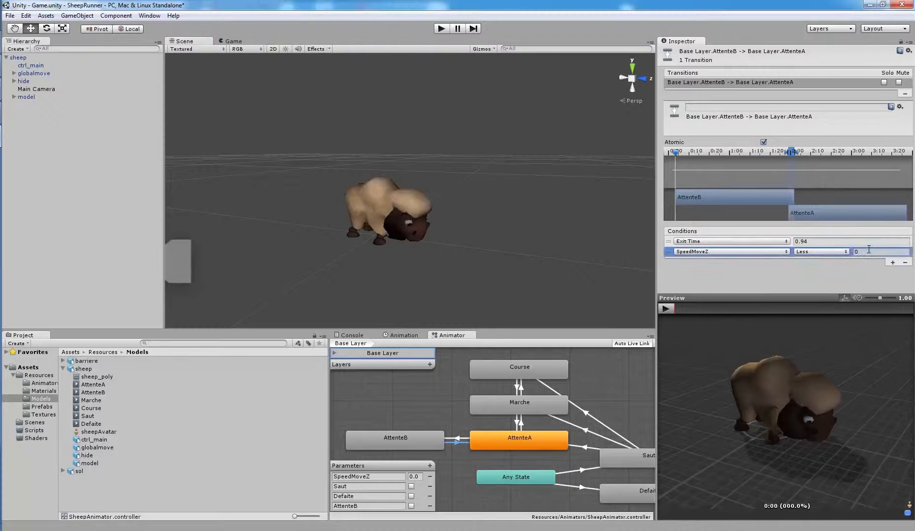
click(869, 252)
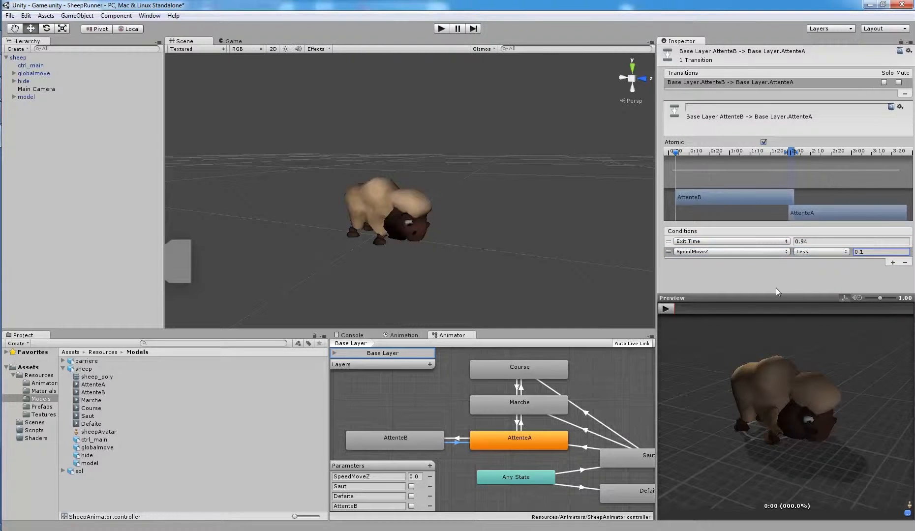
- Create a transition from AttenteB to Marche with the condition SpeedMoveZ Greater than 0.1
click(433, 421)
right_click(421, 440)
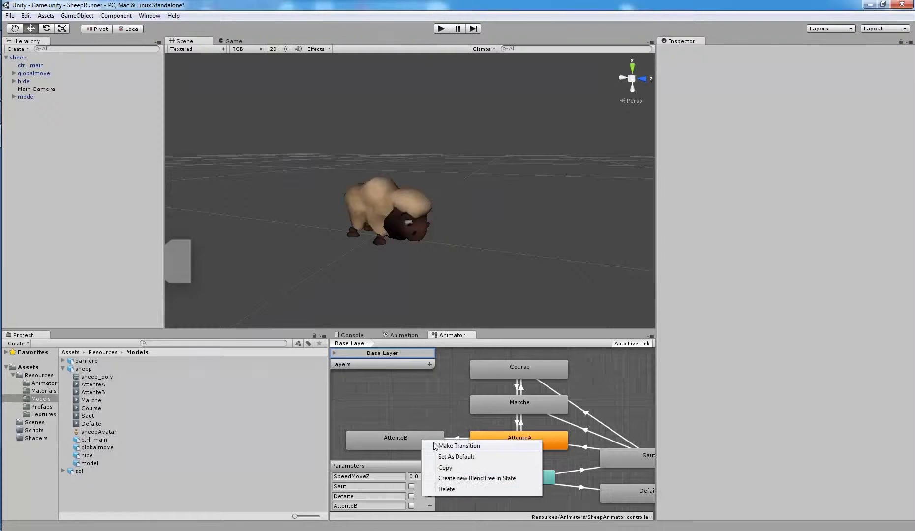
click(433, 444)
click(483, 405)
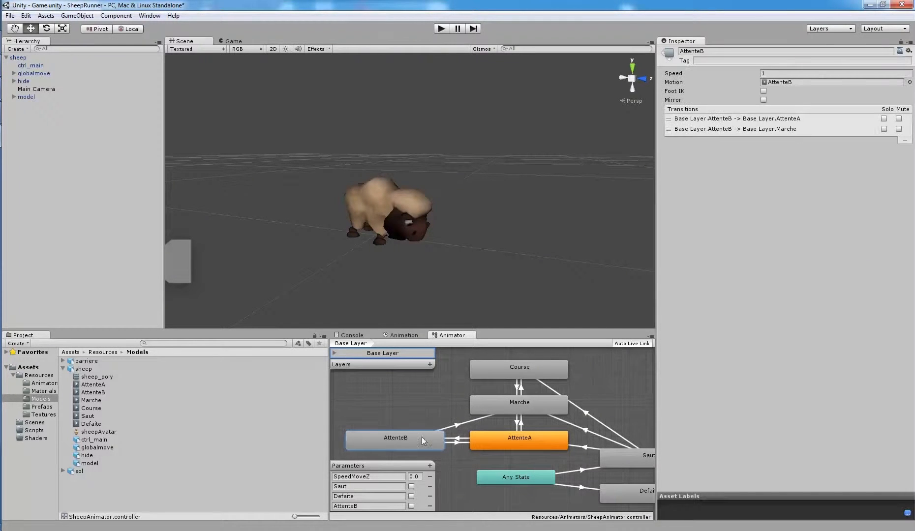
click(452, 424)
click(733, 248)
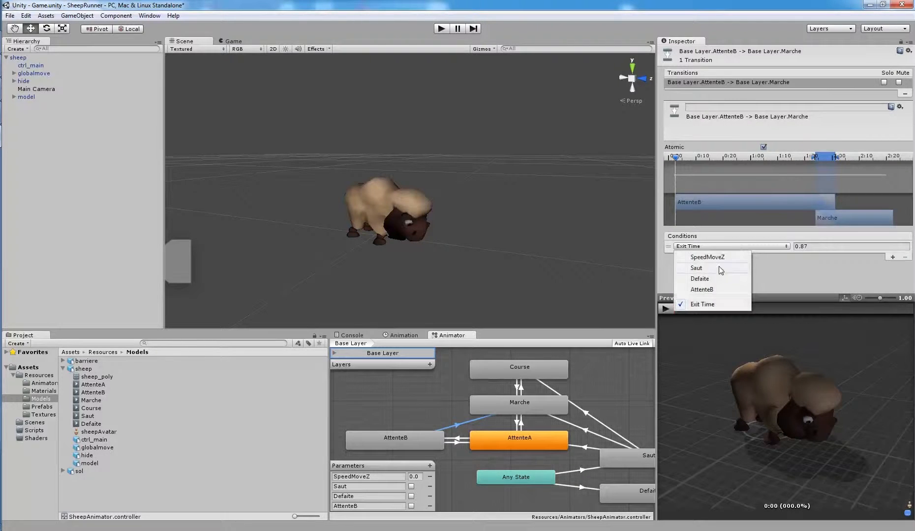
click(709, 257)
click(822, 247)
click(877, 250)
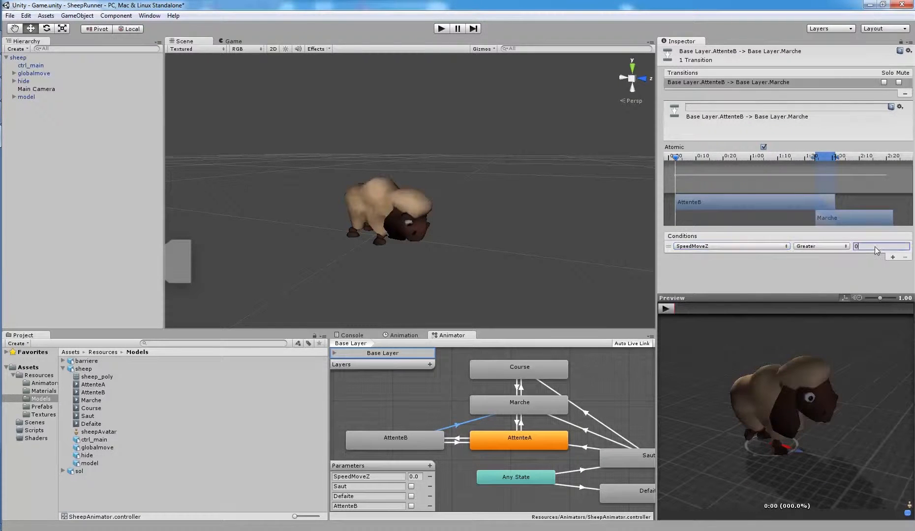
click(876, 246)
- Run the game and fire the AttenteB trigger repeatedly to test the idle transitions
click(444, 30)
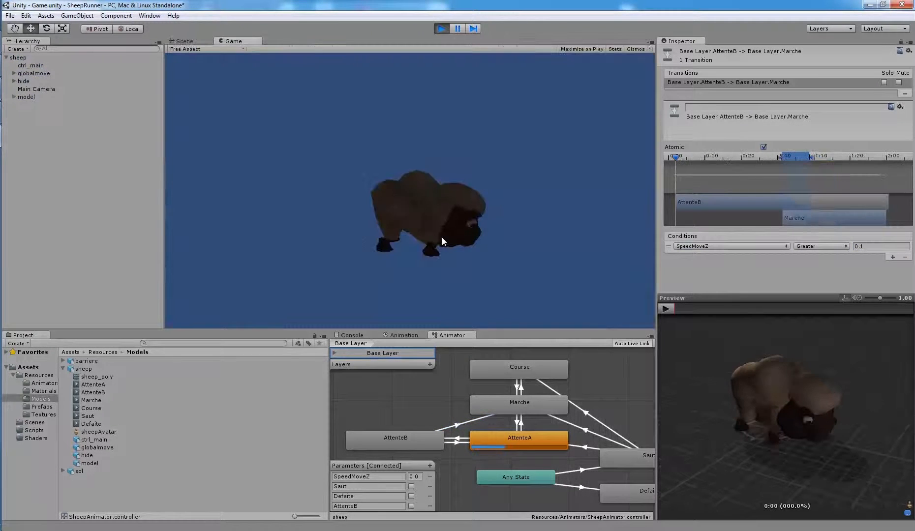
click(411, 506)
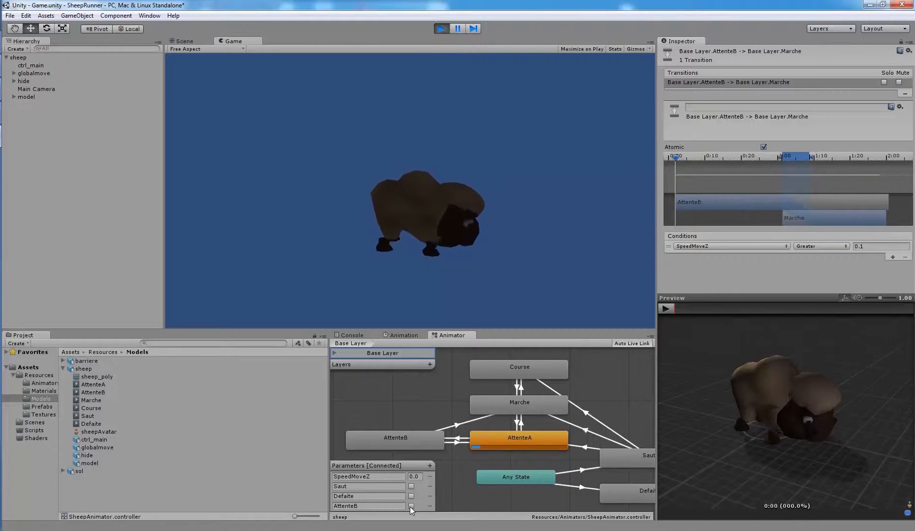
click(411, 505)
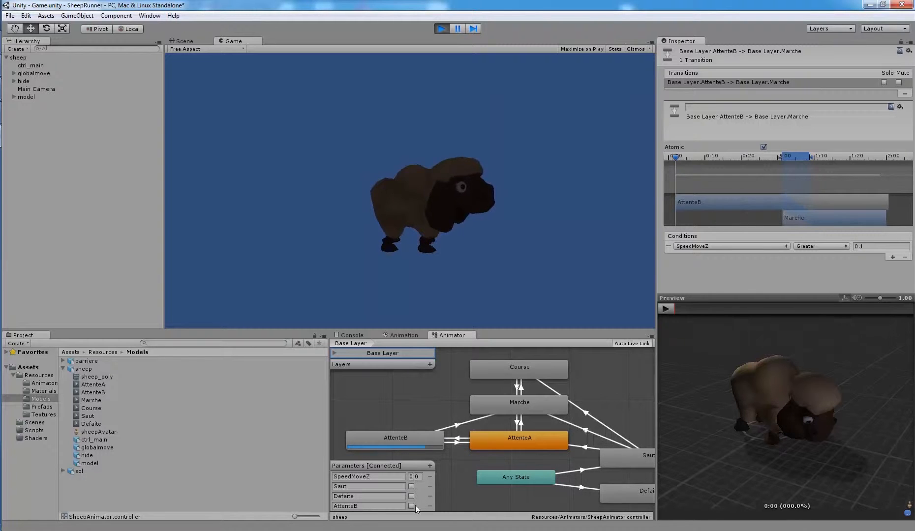
click(411, 505)
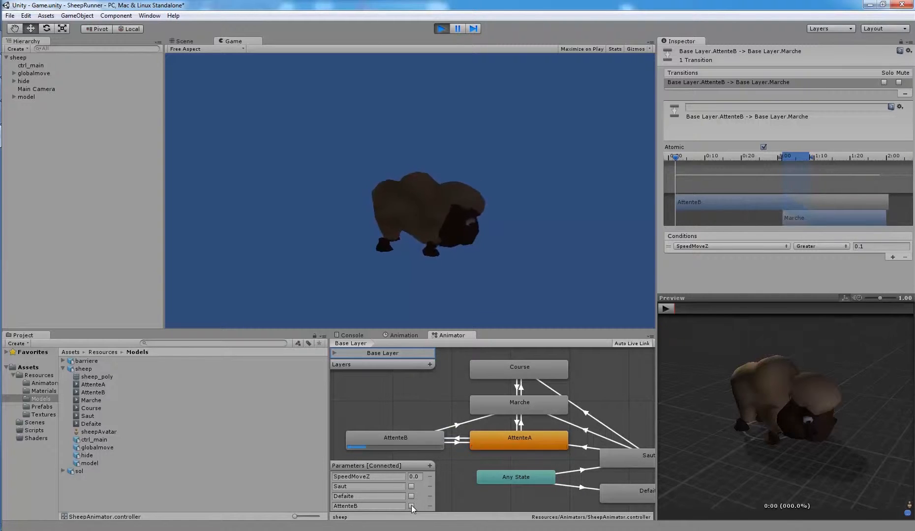
- Set SpeedMoveZ to 1.0 and after that to 1.5 in the running game to test walking and running
click(417, 476)
text(1.0)
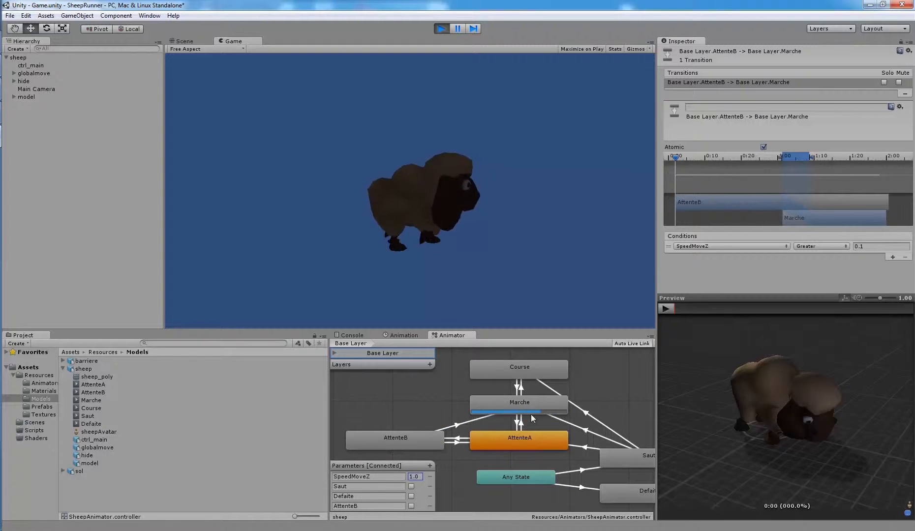
click(415, 476)
text(1.5)
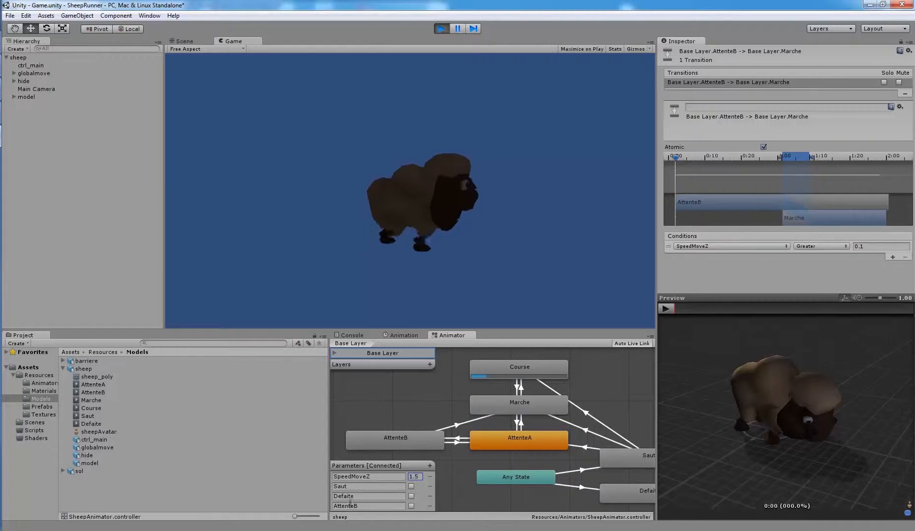
- Fire the Saut and Defaite triggers several times while the sheep runs, and stop the play test
click(411, 486)
click(411, 496)
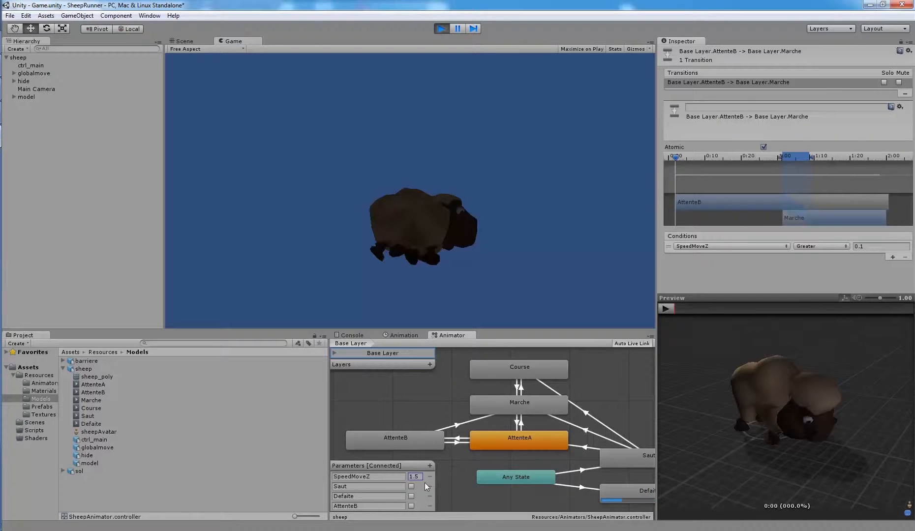
click(411, 487)
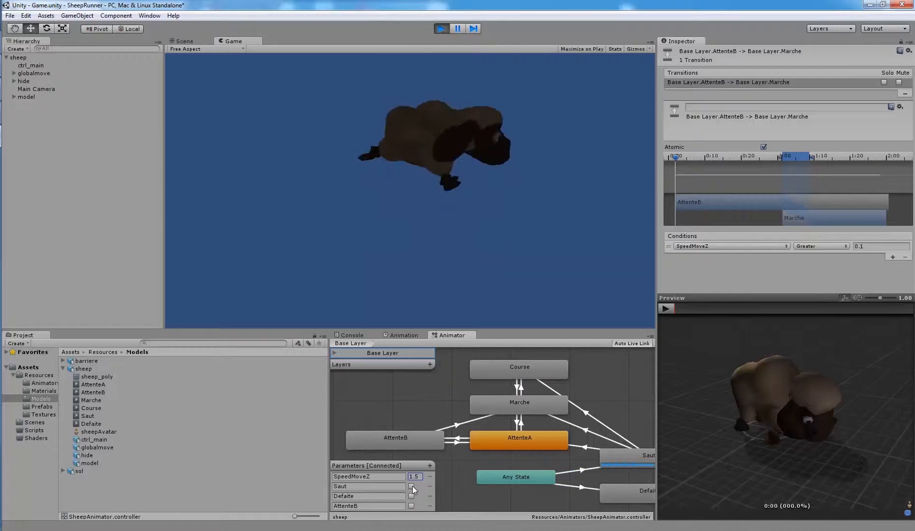
click(411, 496)
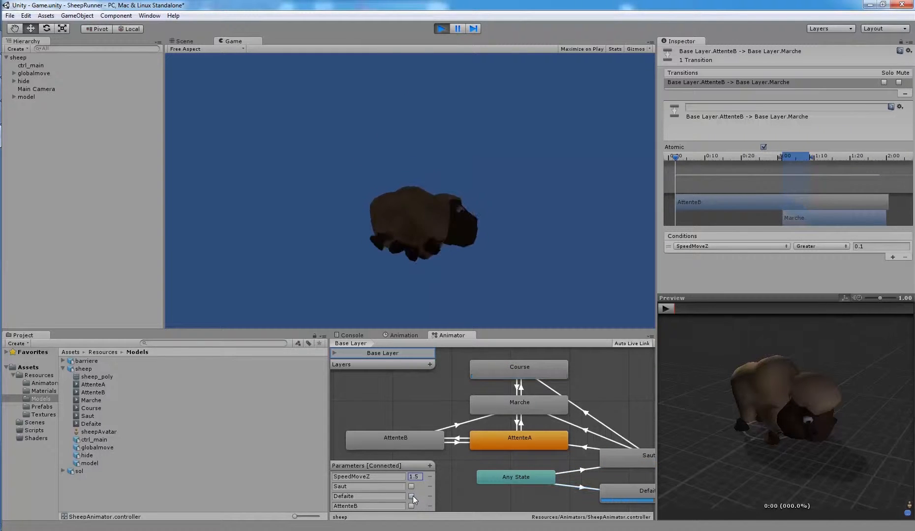
click(412, 496)
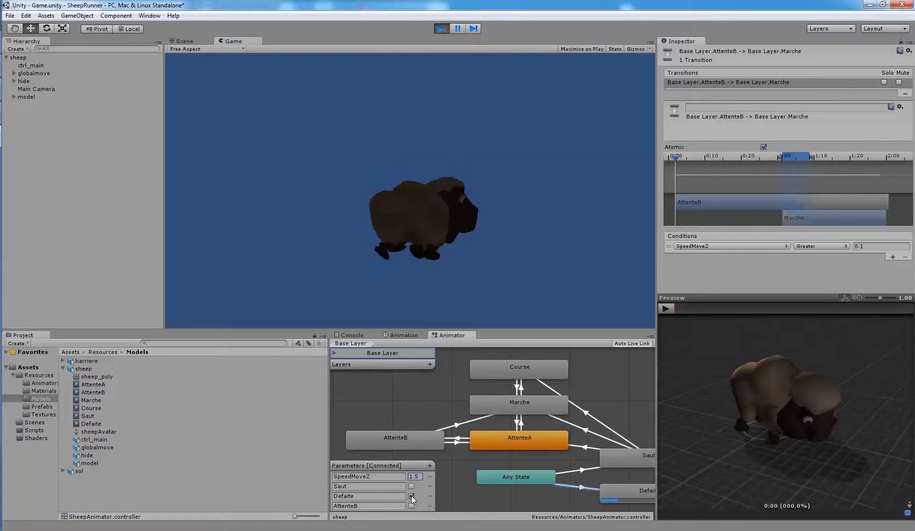
click(411, 486)
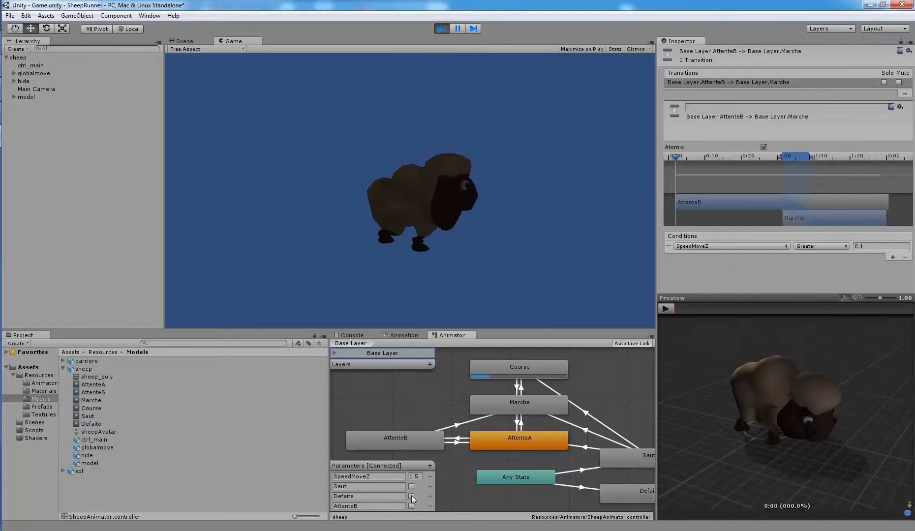
click(411, 486)
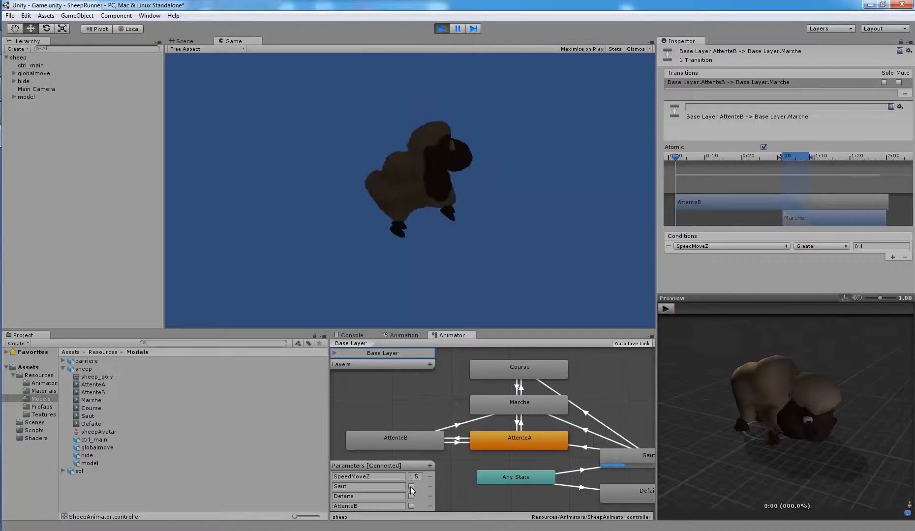
click(410, 495)
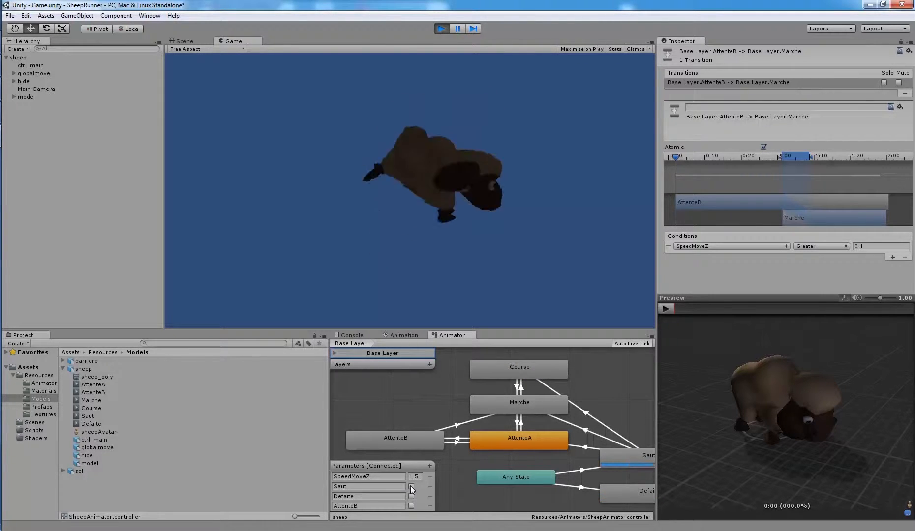
click(411, 487)
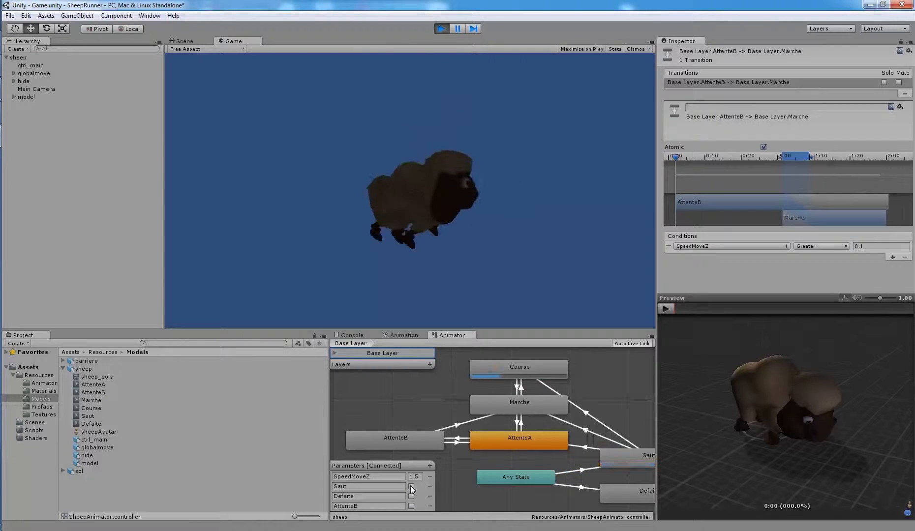
click(442, 29)
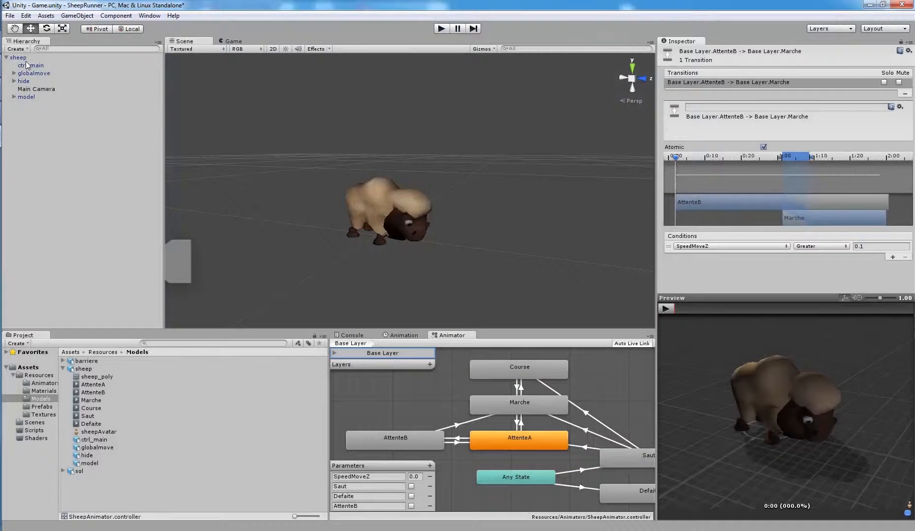
- Collapse the sheep's child objects in the scene hierarchy and review the complete animator state graph
click(6, 57)
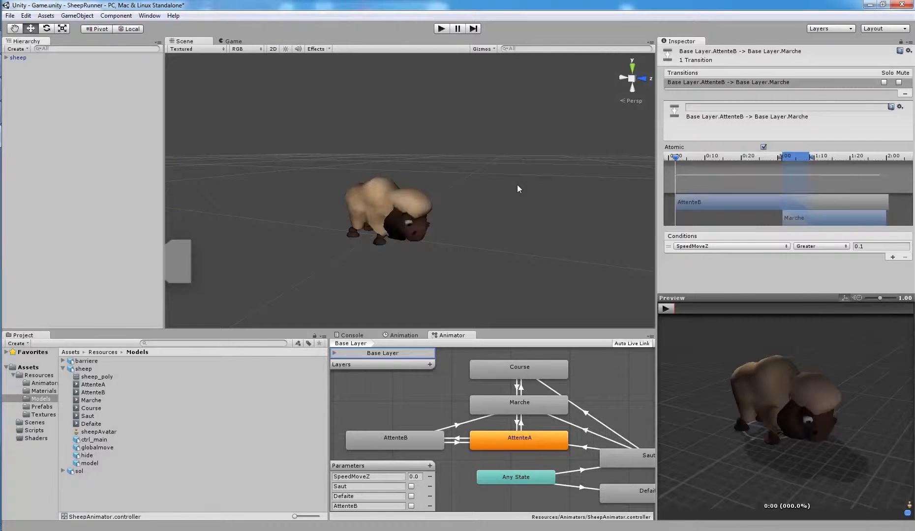
scroll(564, 432, down, 3)
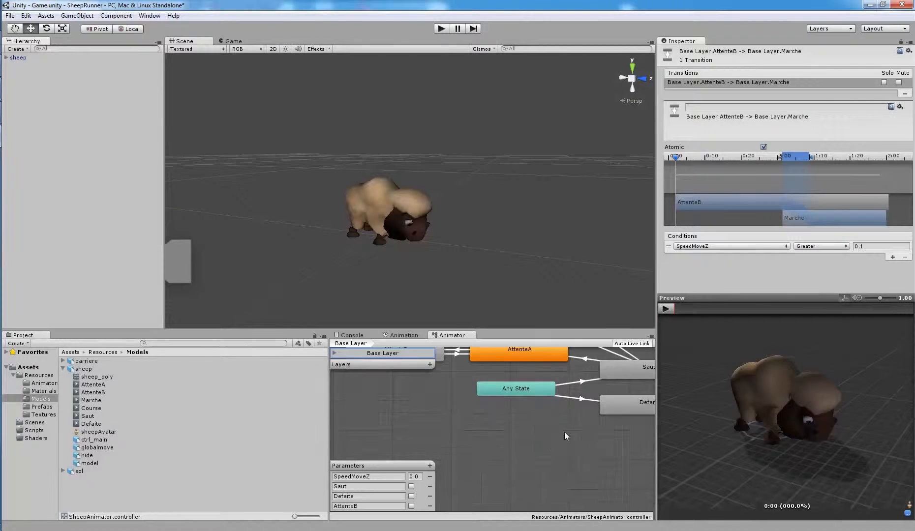
scroll(565, 432, up, 3)
scroll(564, 426, down, 1)
alt+drag(599, 392, 574, 417)
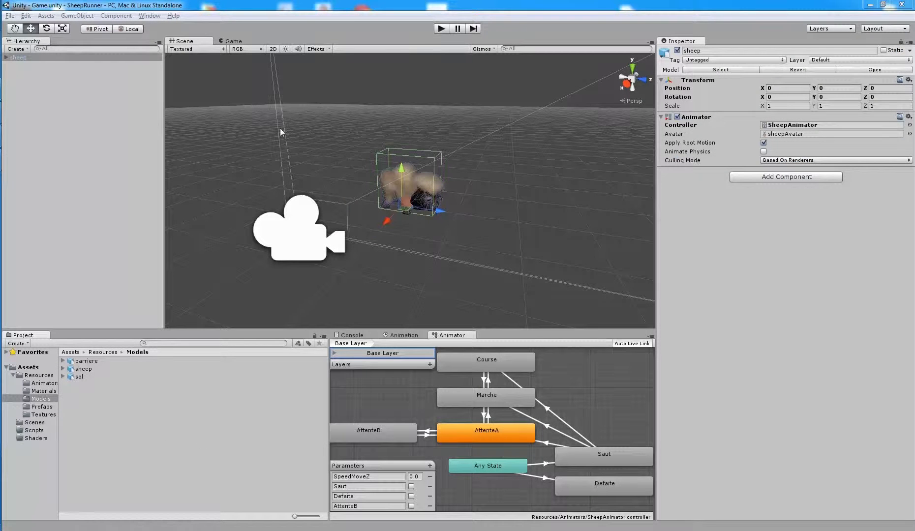
- Move the Main Camera out of the sheep to the scene root and rename the sheep object Sheep
click(37, 91)
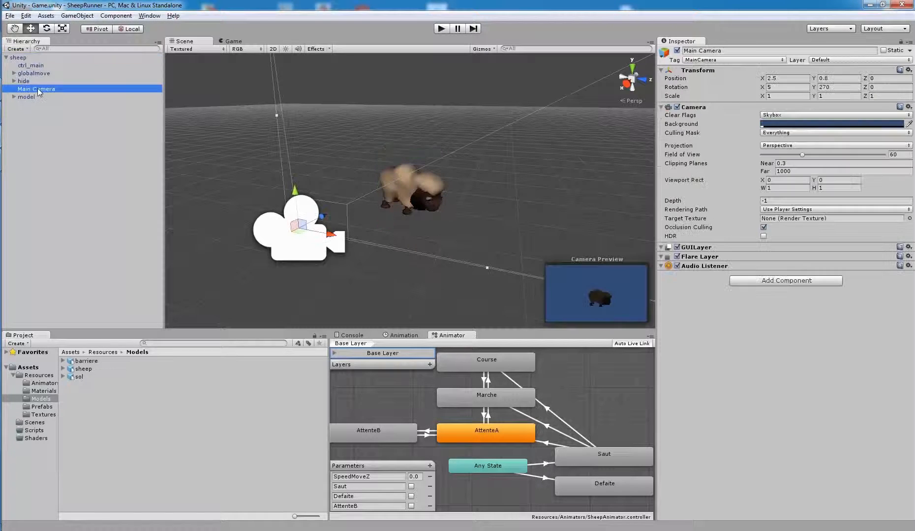
click(18, 66)
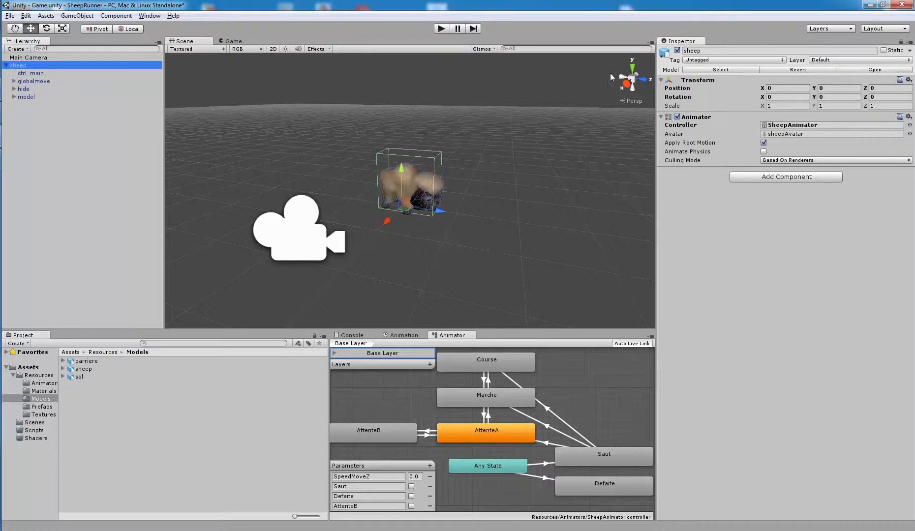
click(697, 51)
text(Sh)
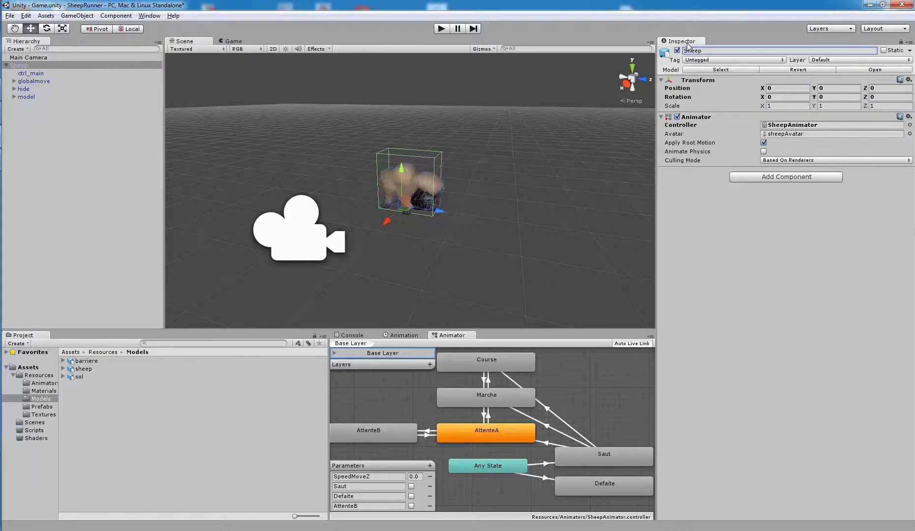
- Create a prefab from the Sheep object in the Resources/Prefabs folder
click(19, 68)
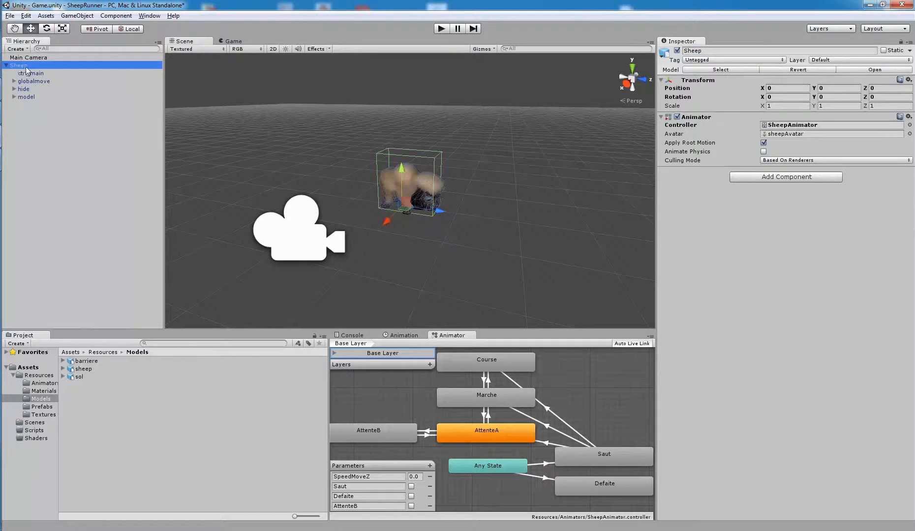
click(55, 408)
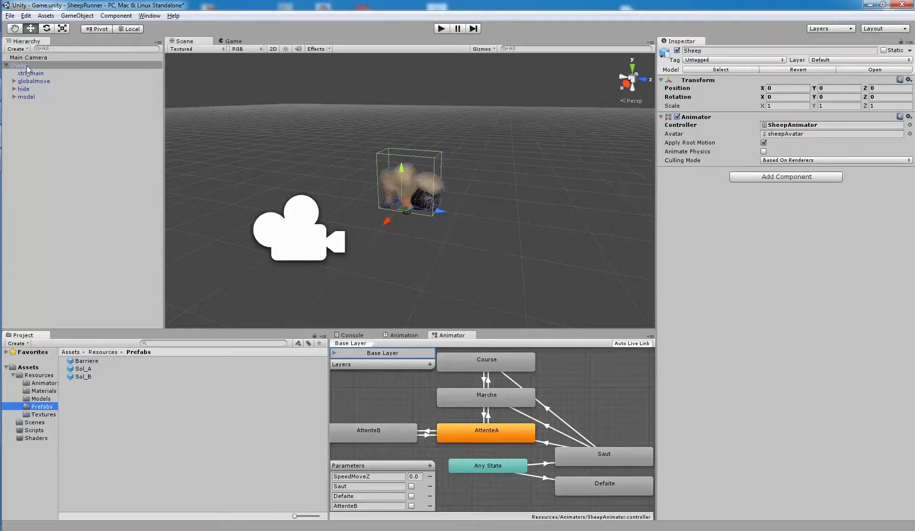
drag(27, 69, 133, 420)
click(121, 404)
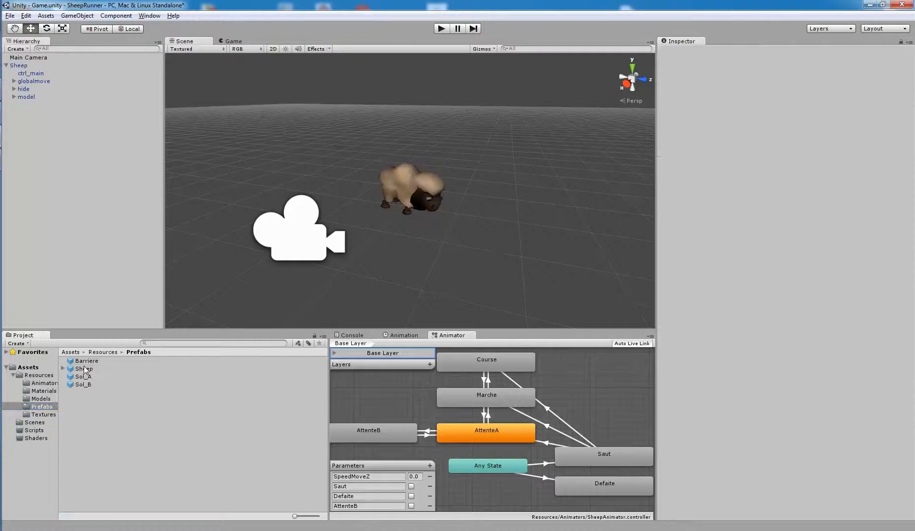
- Inspect the Sheep prefab and delete the Sheep object from the scene
click(85, 370)
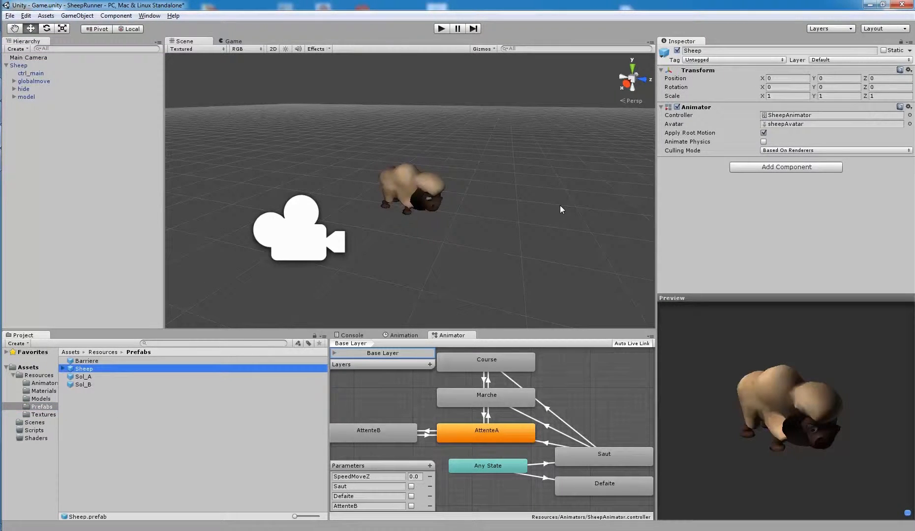
click(23, 65)
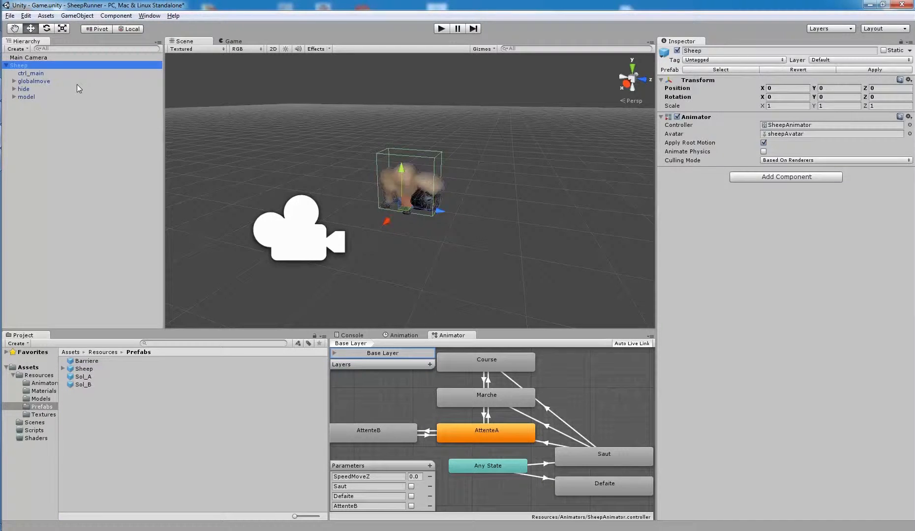
key(Delete)
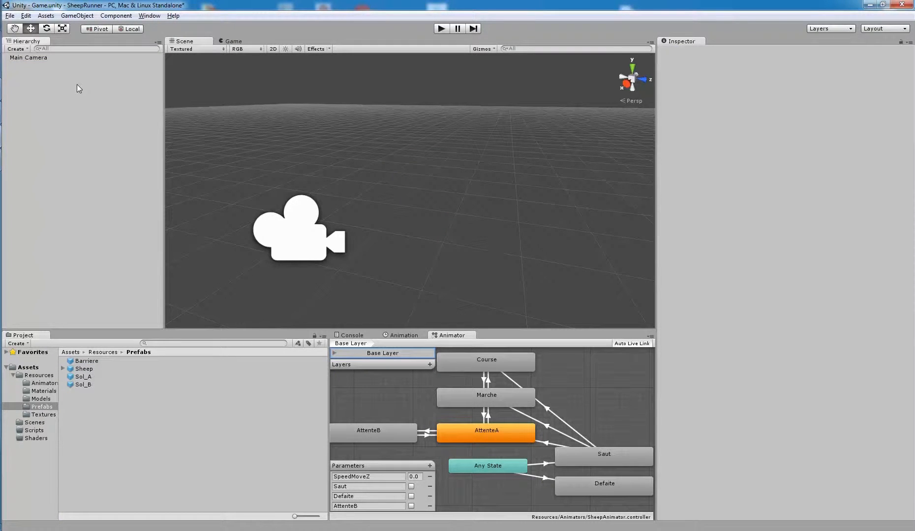